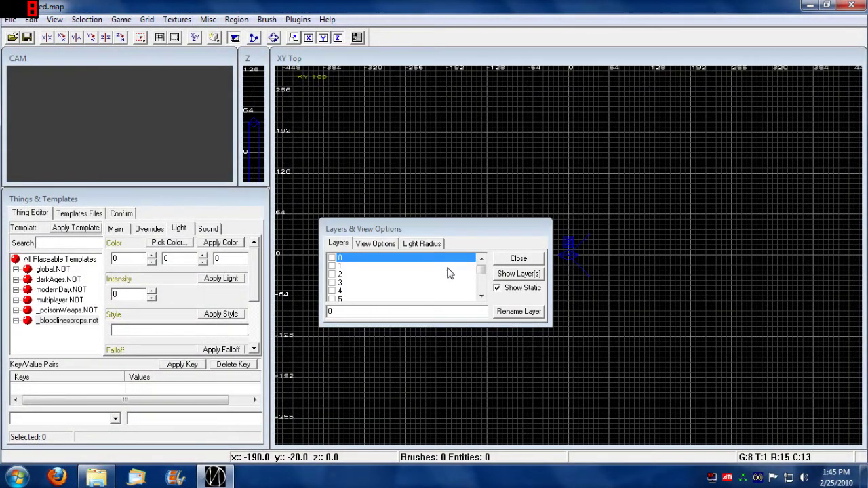
- In the layer view options, turn off the display of Sectors and Regions
left_click_drag(449, 228, 450, 141)
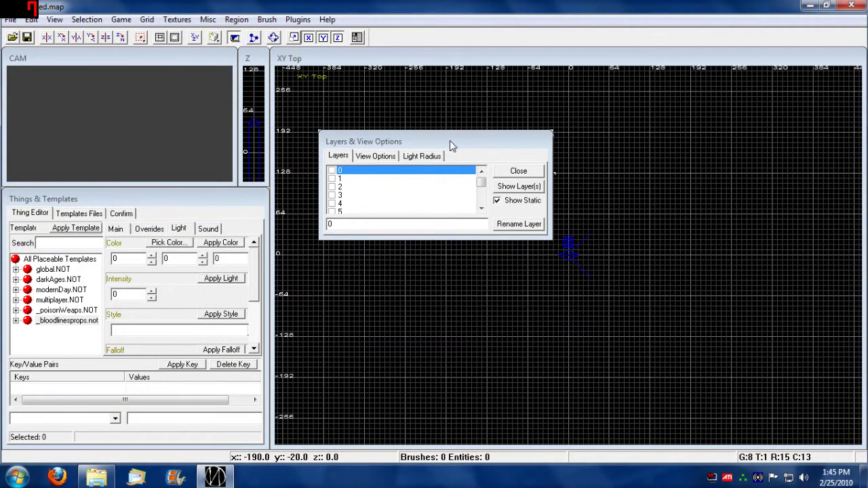
left_click(375, 155)
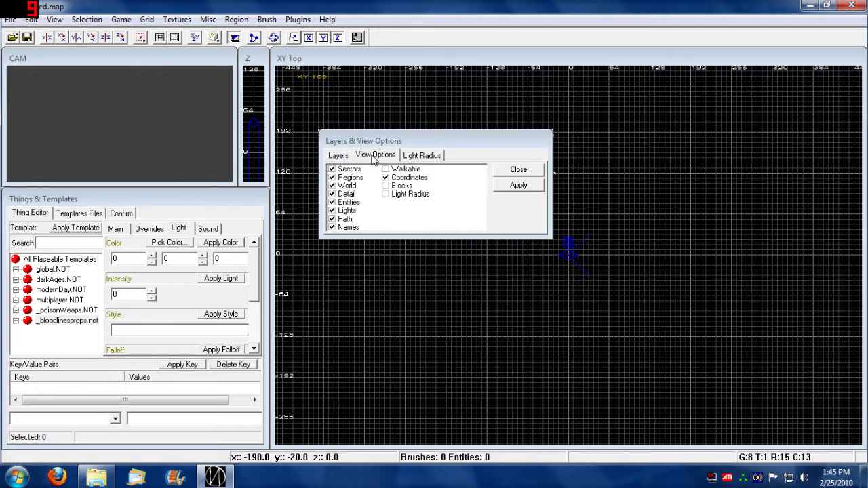
left_click(421, 156)
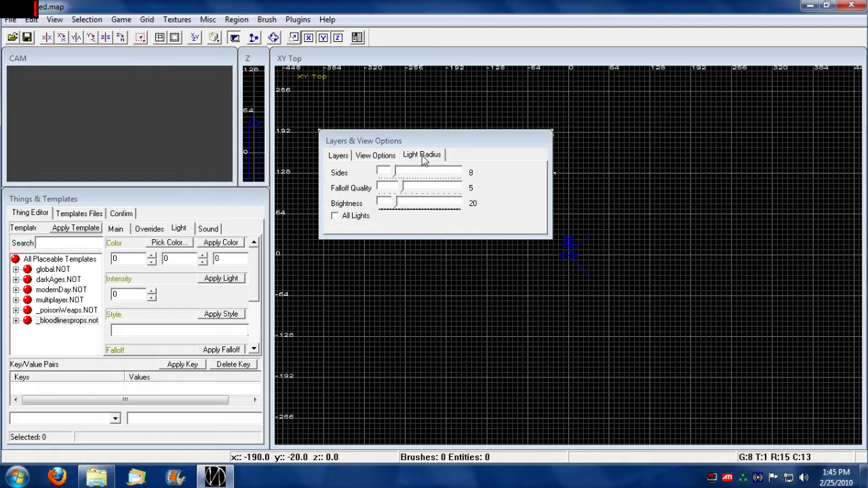
left_click(378, 155)
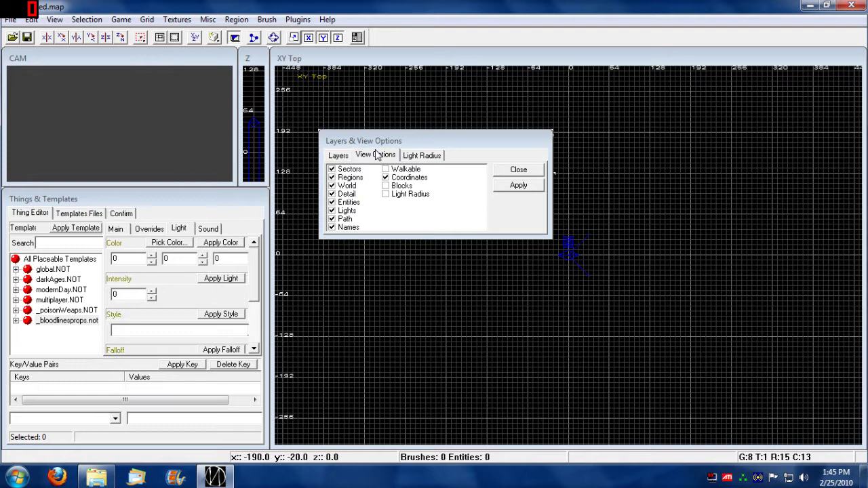
left_click(349, 169)
left_click(332, 169)
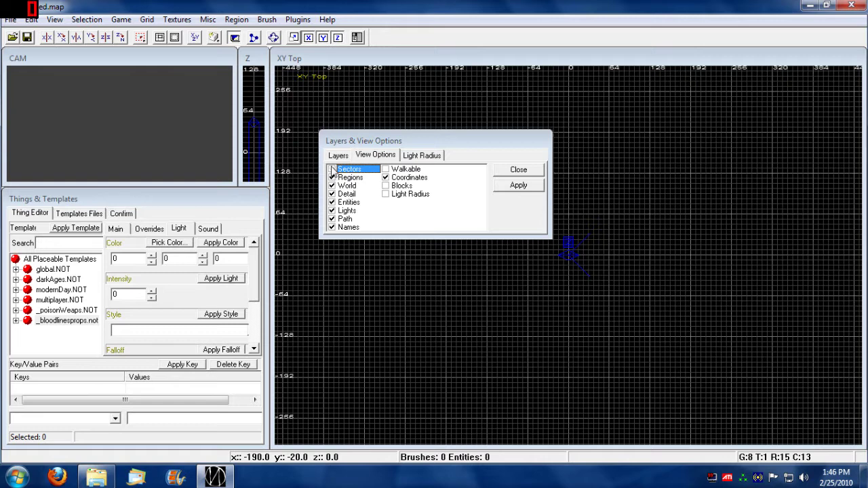
left_click(331, 177)
left_click(333, 169)
left_click(343, 178)
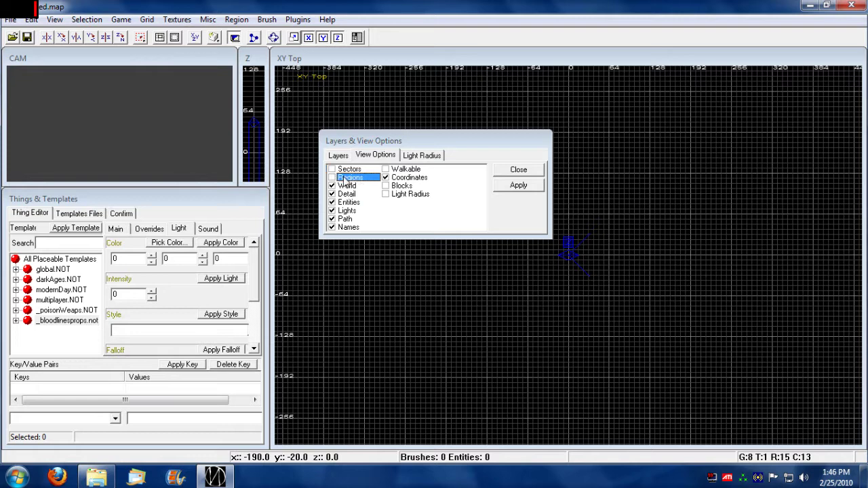
- Turn on the display of Blocks in the view options and close the dialog
left_click(404, 189)
left_click(385, 186)
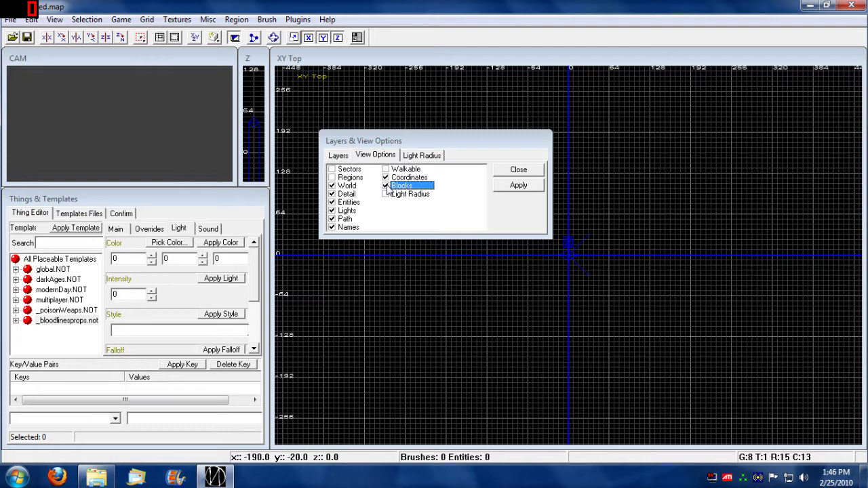
left_click(518, 169)
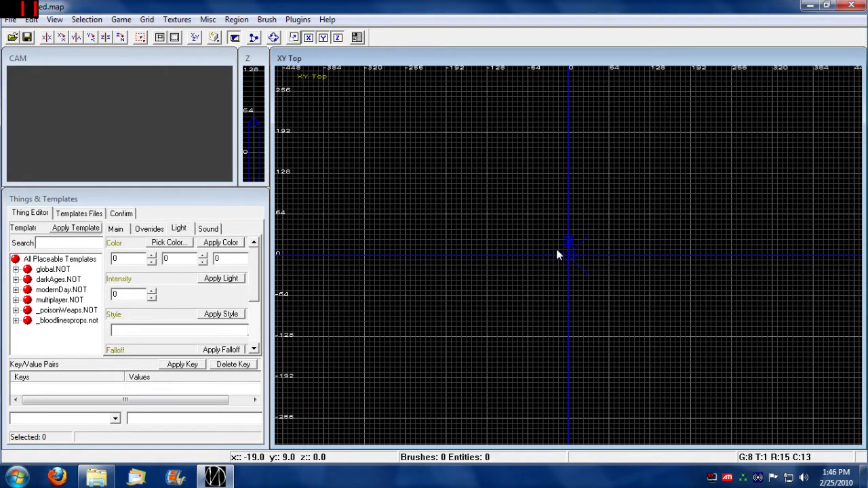
- Examine the block grid in the top view, including its outer edges and corners on all sides of the map
scroll(556, 249, "up", 1)
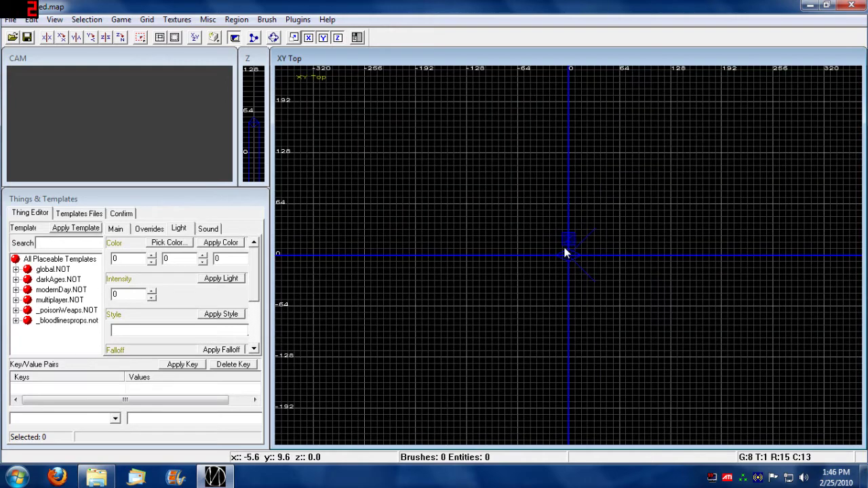
scroll(563, 250, "down", 3)
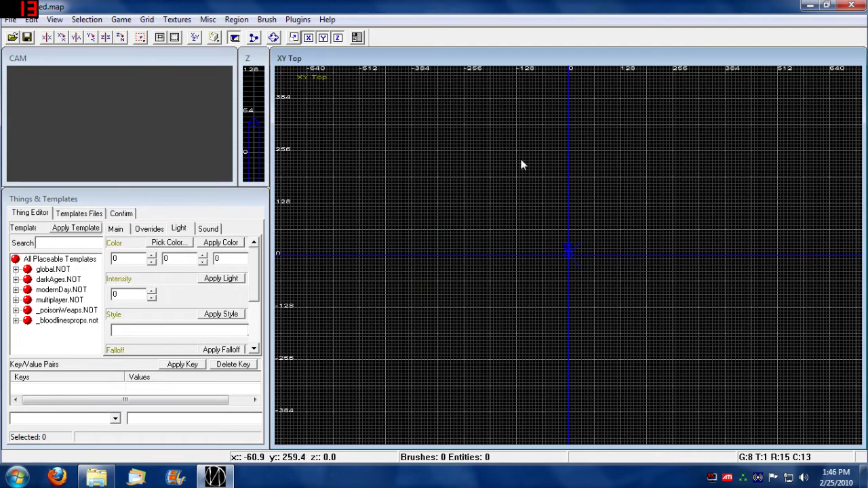
scroll(560, 233, "down", 6)
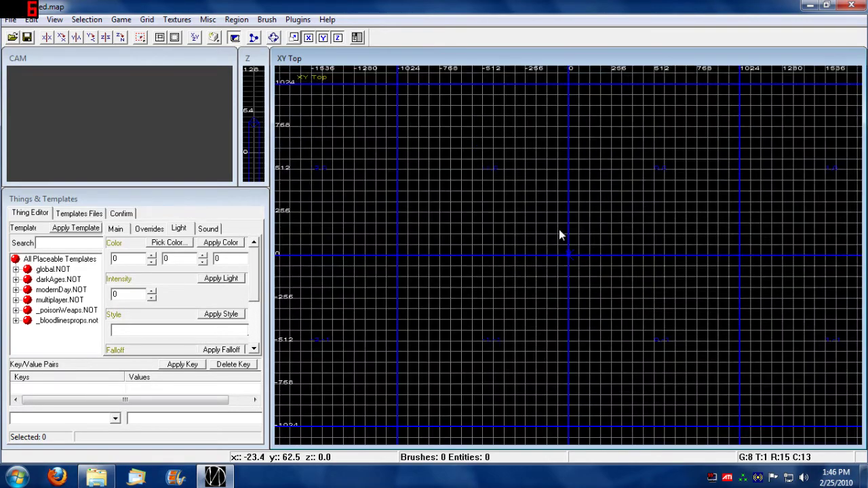
scroll(559, 234, "down", 2)
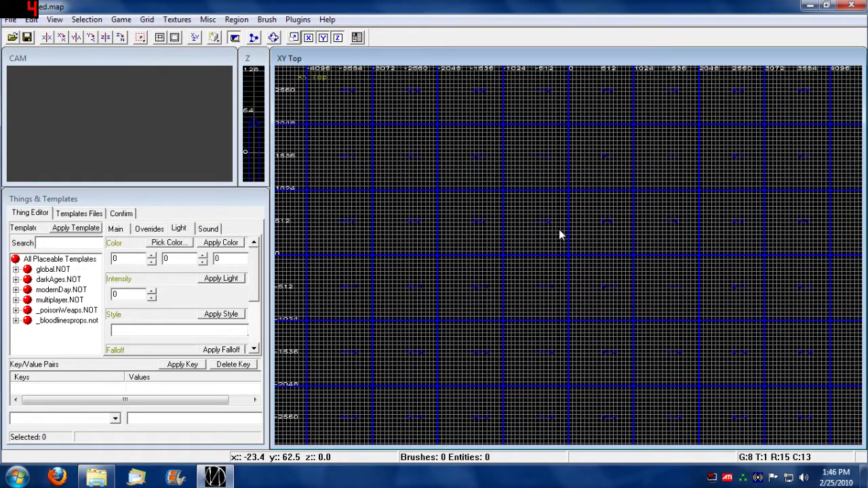
right_click_drag(554, 186, 568, 200)
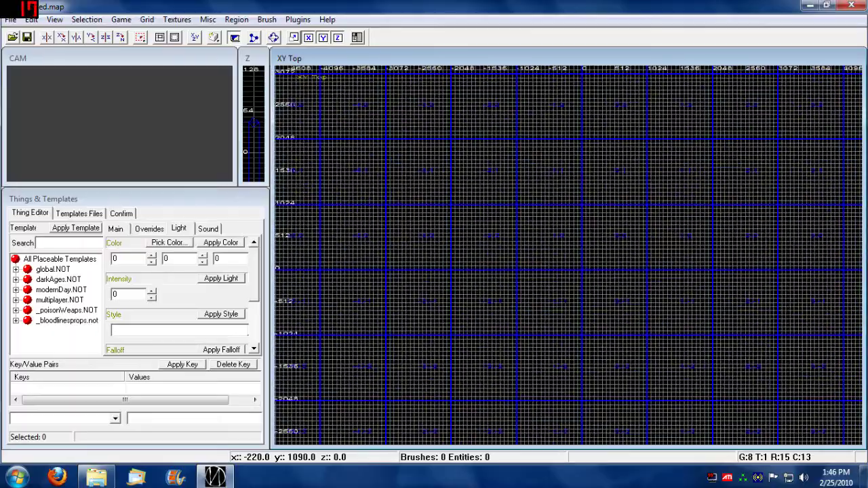
right_click_drag(532, 172, 737, 368)
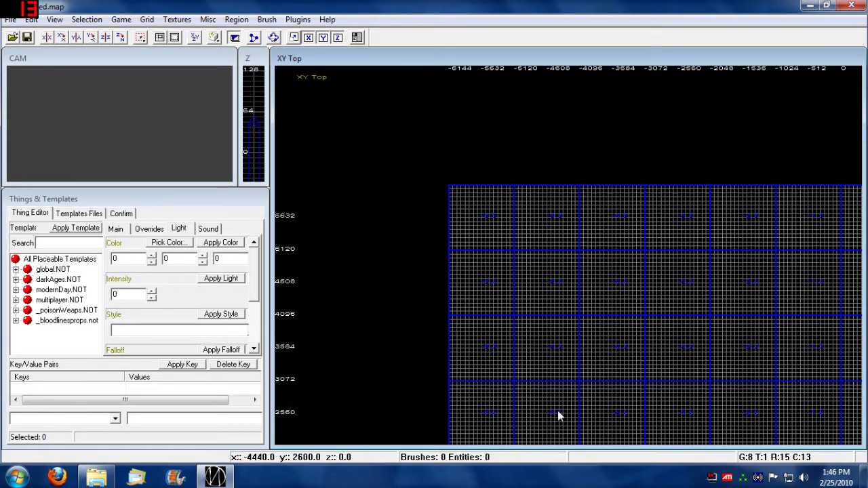
right_click_drag(558, 413, 524, 6)
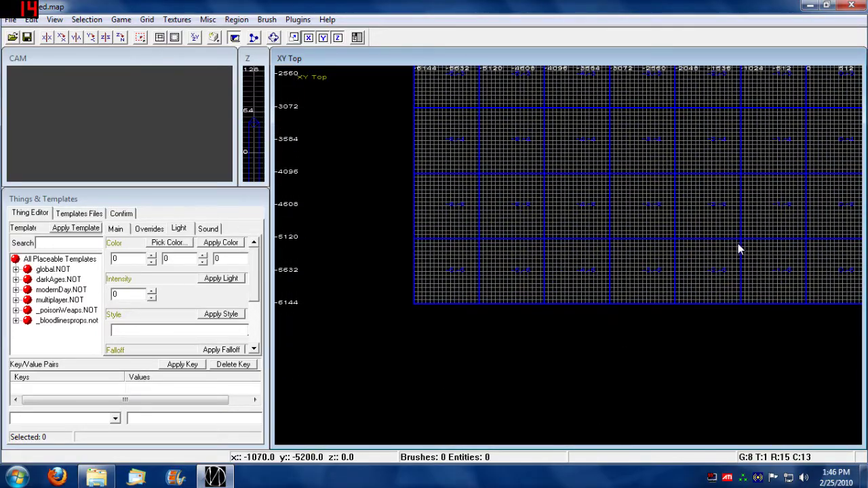
right_click_drag(773, 237, 193, 274)
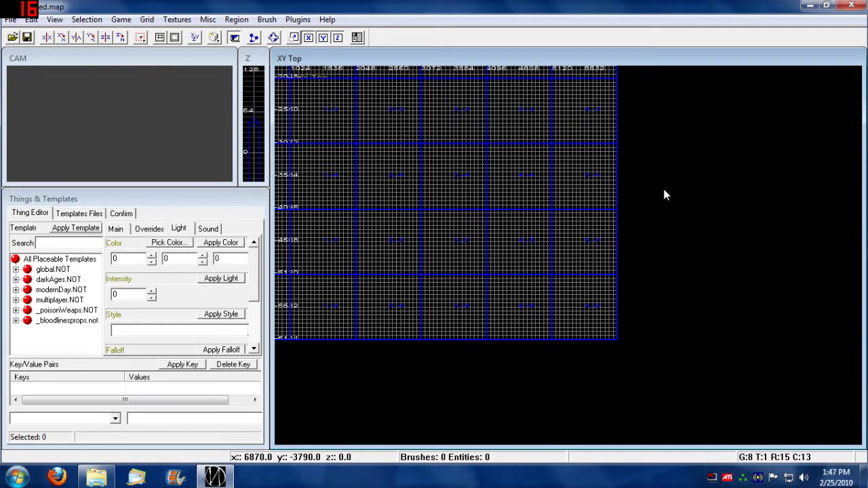
right_click_drag(569, 189, 598, 351)
right_click_drag(639, 177, 628, 401)
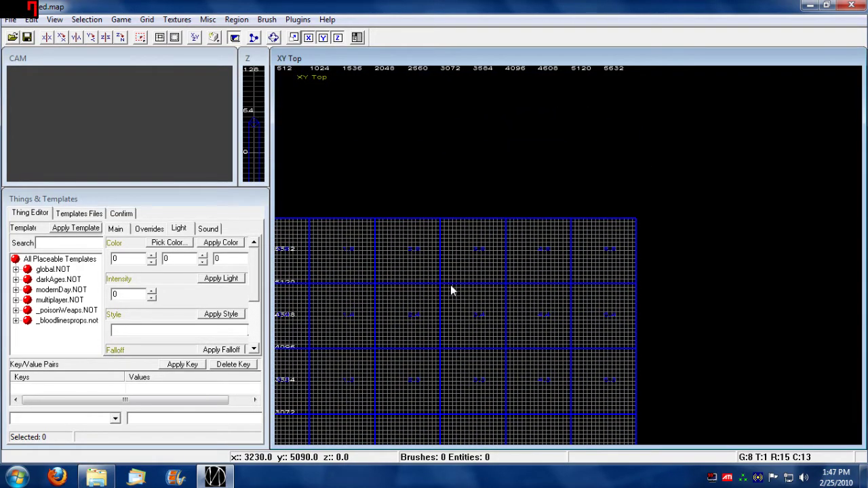
right_click_drag(465, 282, 867, 255)
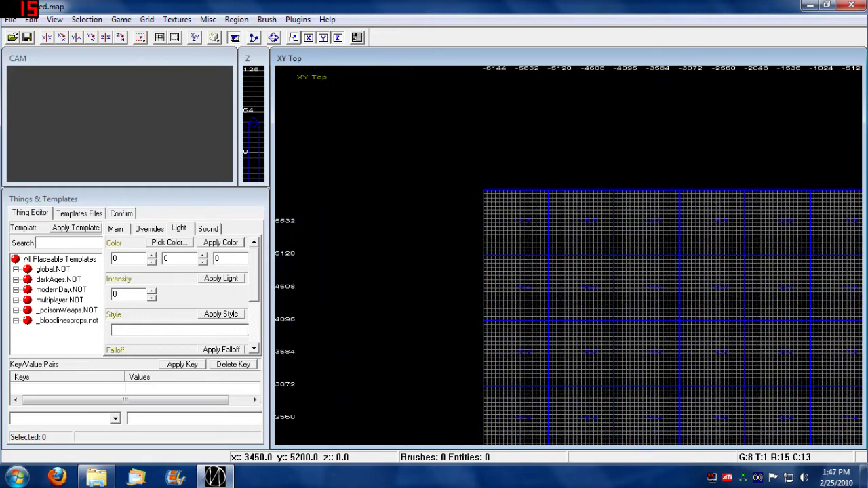
right_click_drag(593, 298, 747, 296)
right_click_drag(715, 260, 298, 236)
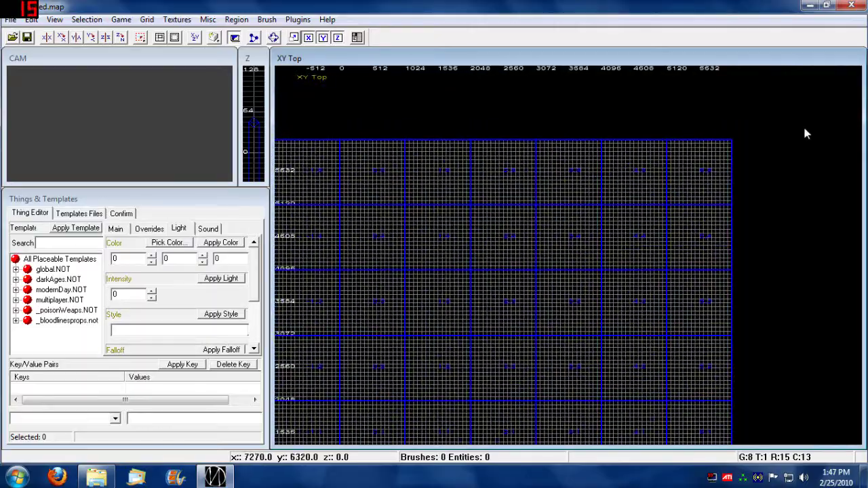
right_click_drag(403, 382, 360, 350)
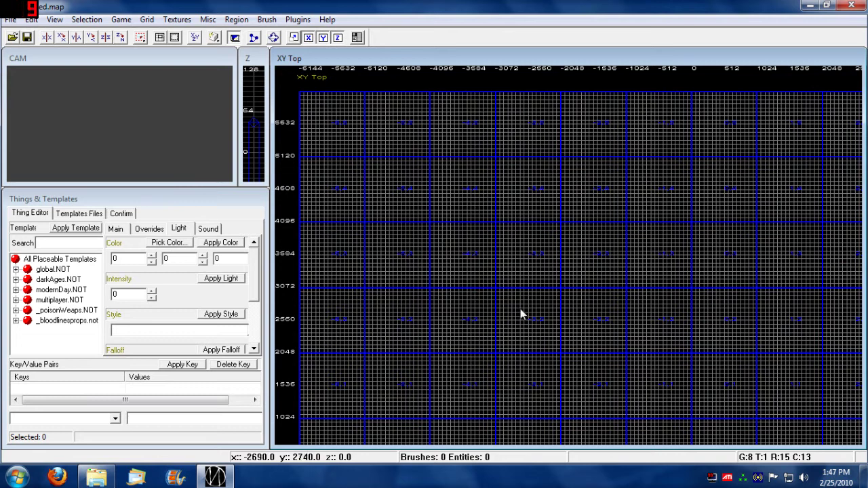
- Turn off the Blocks display and check the plain grid near the map's upper-left corner
key("l")
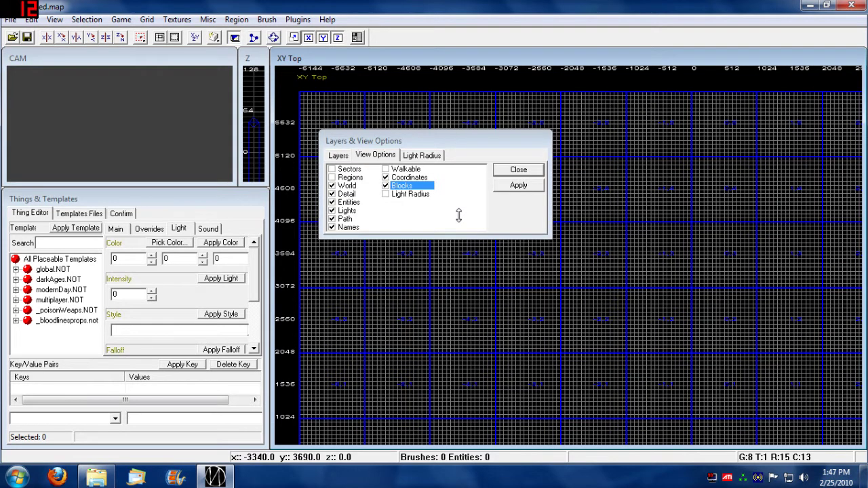
left_click(385, 186)
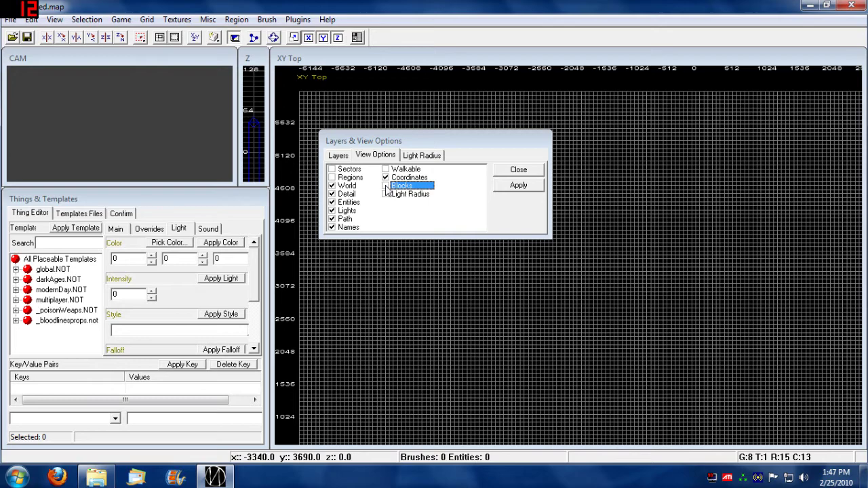
key("Escape")
right_click_drag(336, 171, 479, 279)
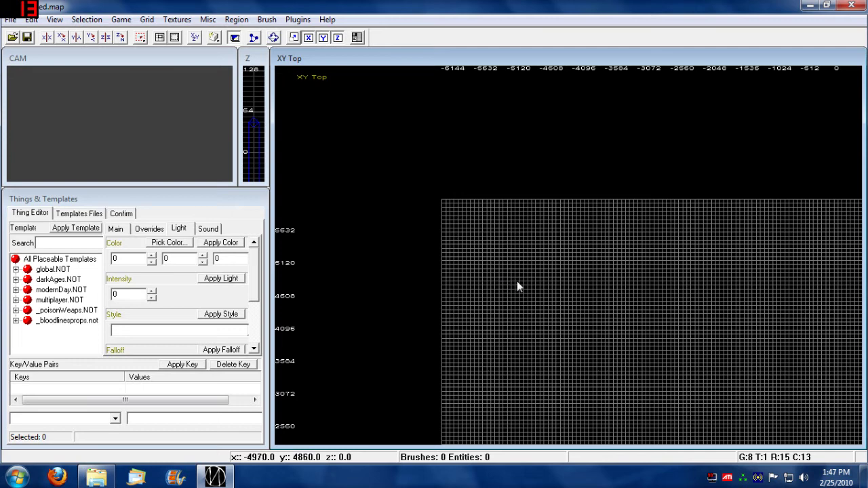
- Hide the grid lines and turn on the Blocks display in the view options
key("0")
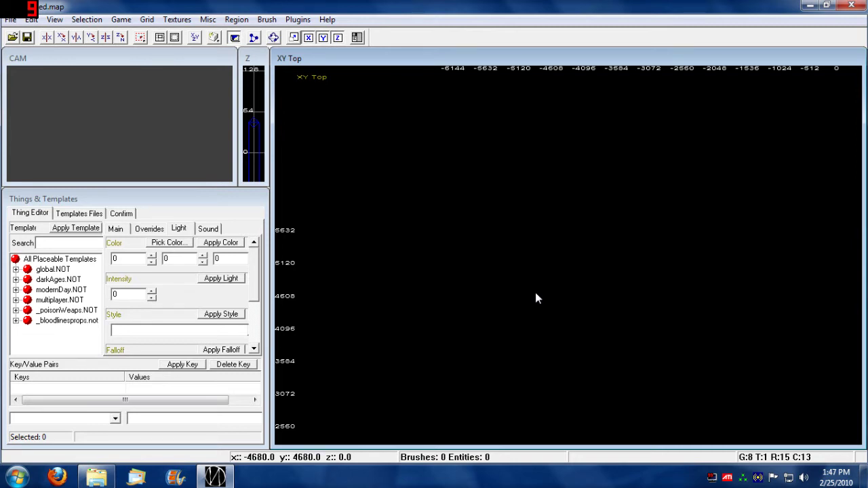
key("l")
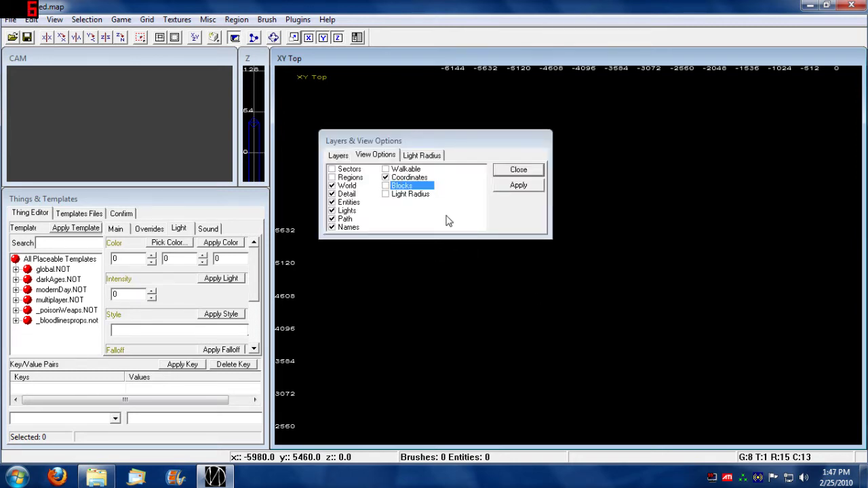
left_click(386, 185)
left_click(525, 171)
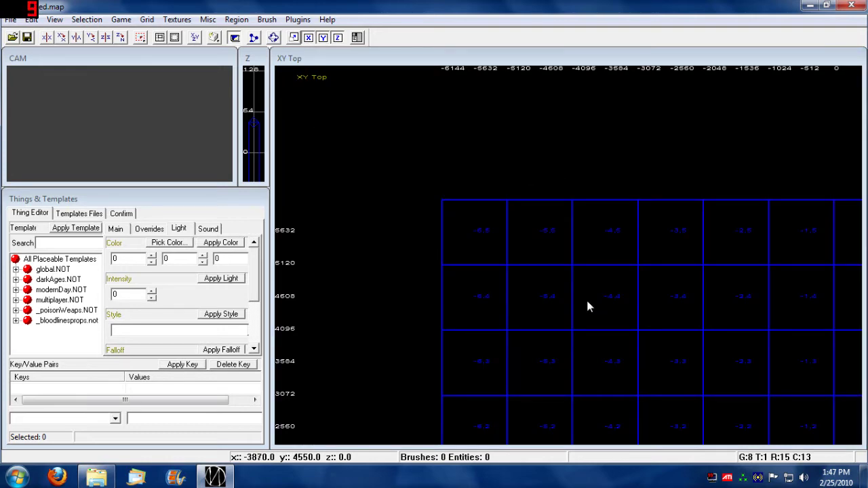
- Add a playerstarts_playerstart0 entity in block -1,-2 and move it down to about X -1432, Y -4832 in block -2,-5
right_click_drag(655, 318, 629, 7)
right_click_drag(642, 377, 786, 1)
right_click_drag(551, 309, 867, 301)
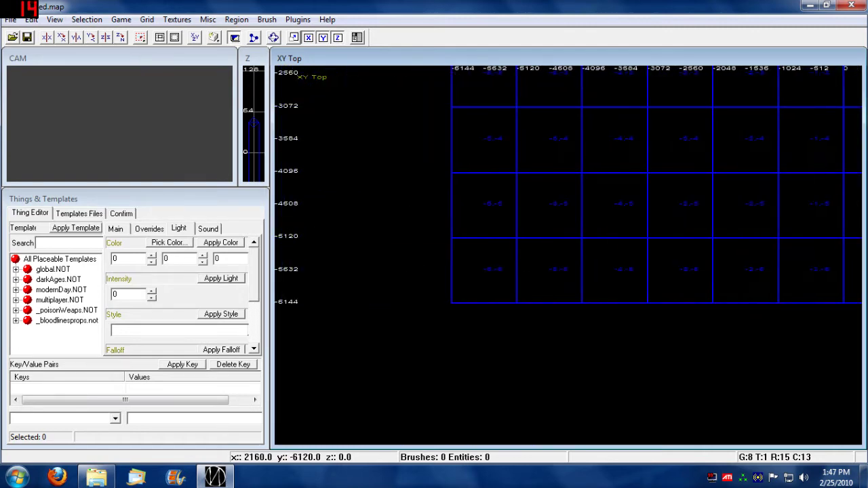
right_click_drag(568, 169, 359, 346)
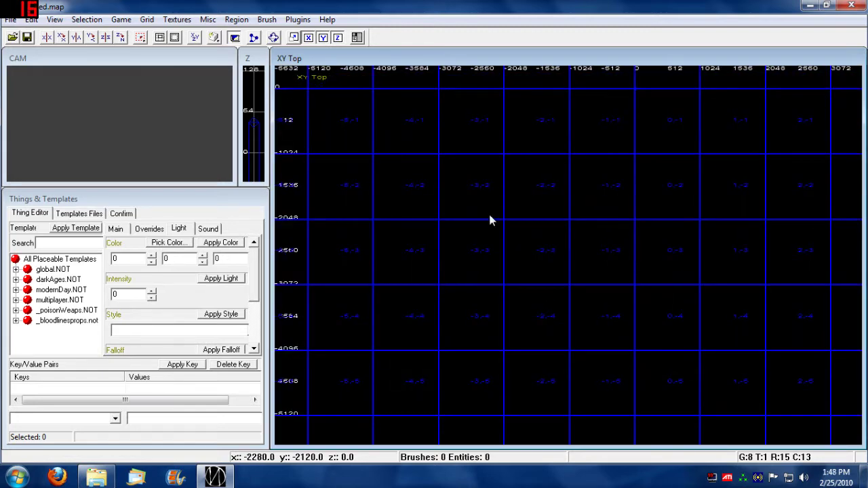
right_click(579, 201)
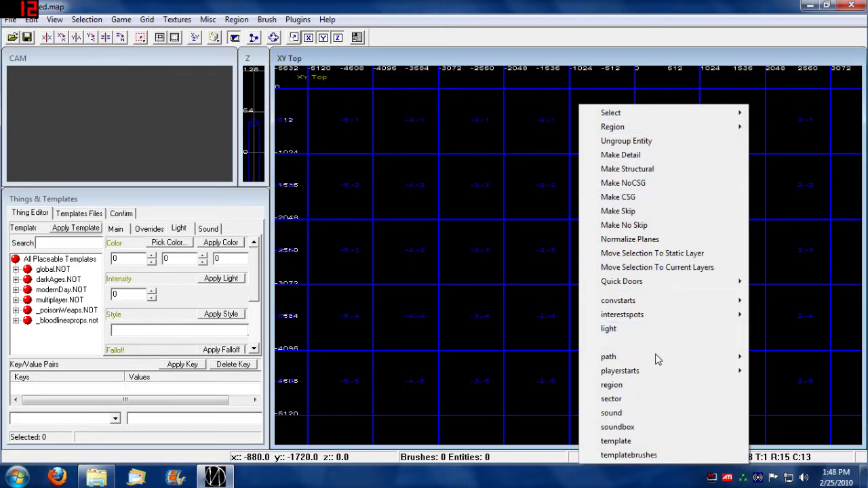
mouse_move(655, 376)
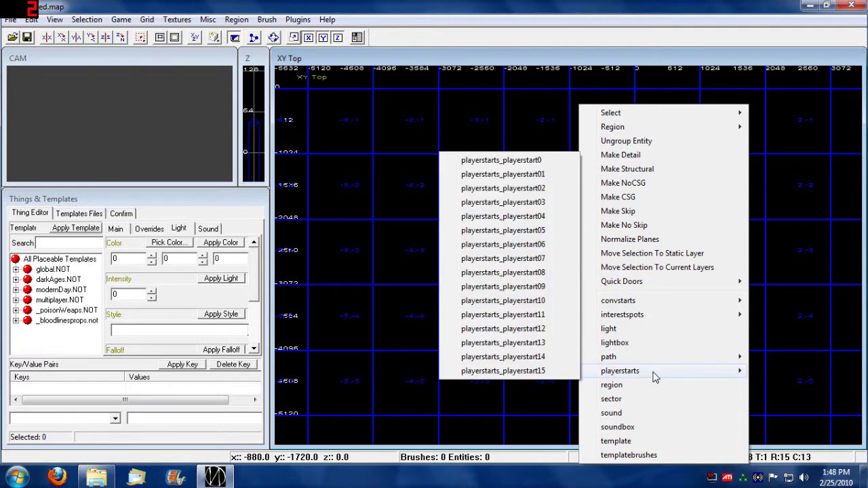
left_click(501, 160)
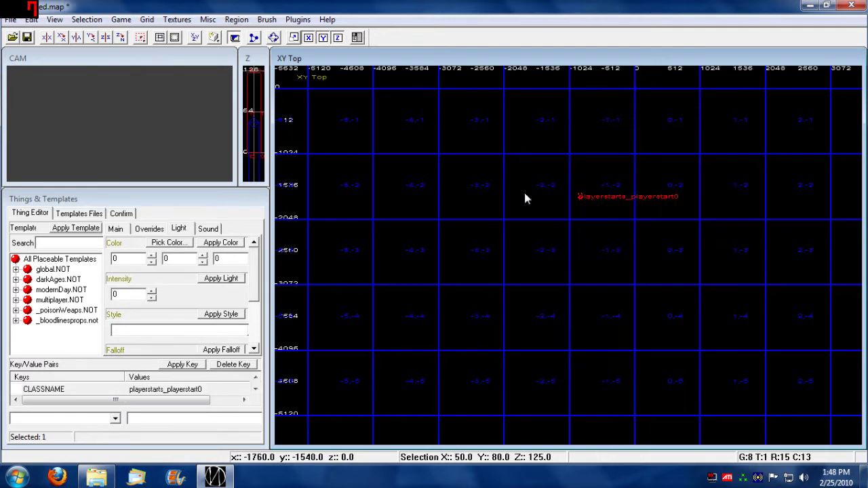
left_click_drag(581, 202, 546, 407)
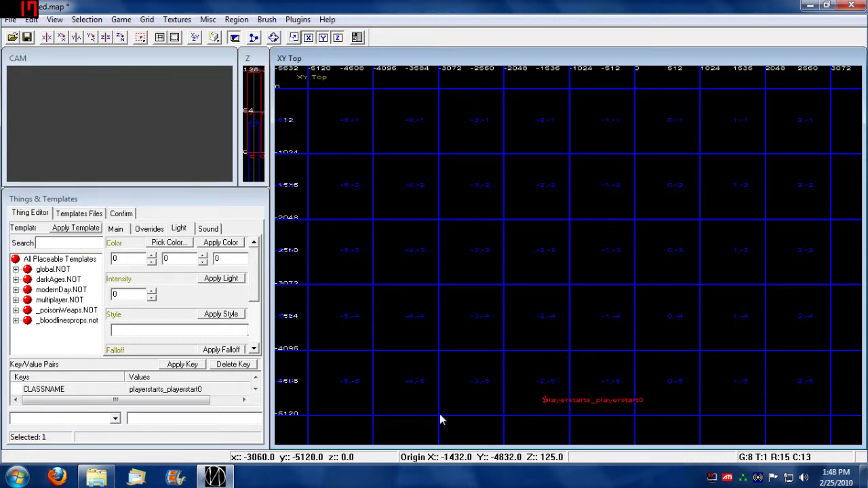
right_click_drag(439, 414, 501, 280)
right_click_drag(600, 259, 479, 277)
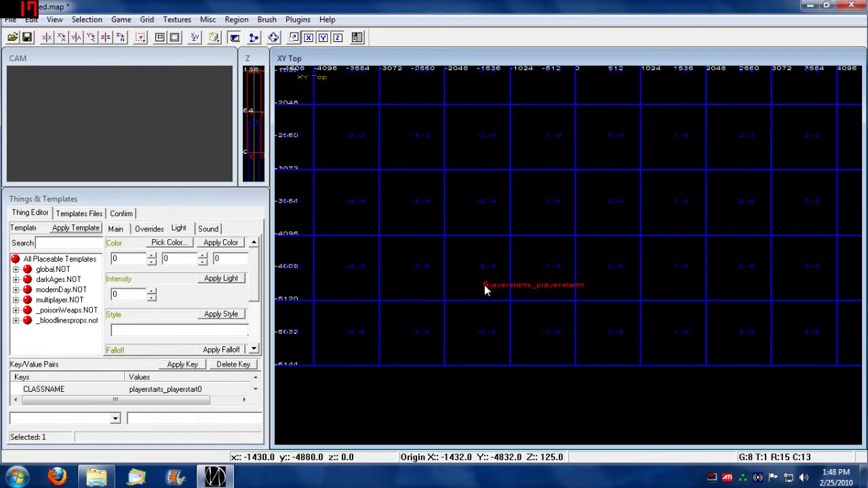
right_click_drag(522, 318, 372, 292)
right_click_drag(641, 255, 867, 194)
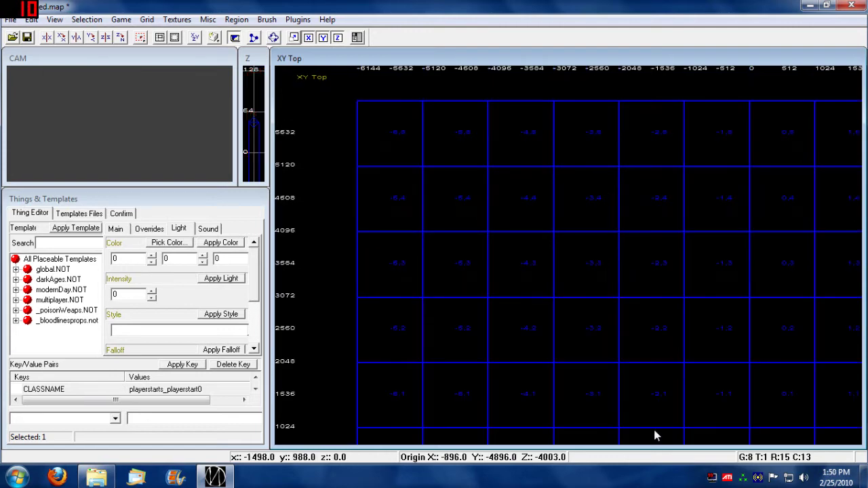
right_click_drag(651, 448, 601, 283)
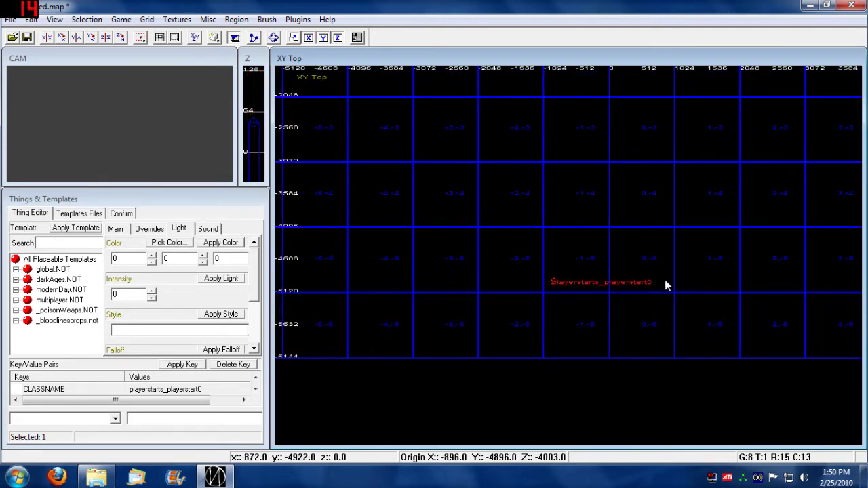
- Delete the playerstarts_playerstart0 entity from the map
scroll(659, 275, "up", 1)
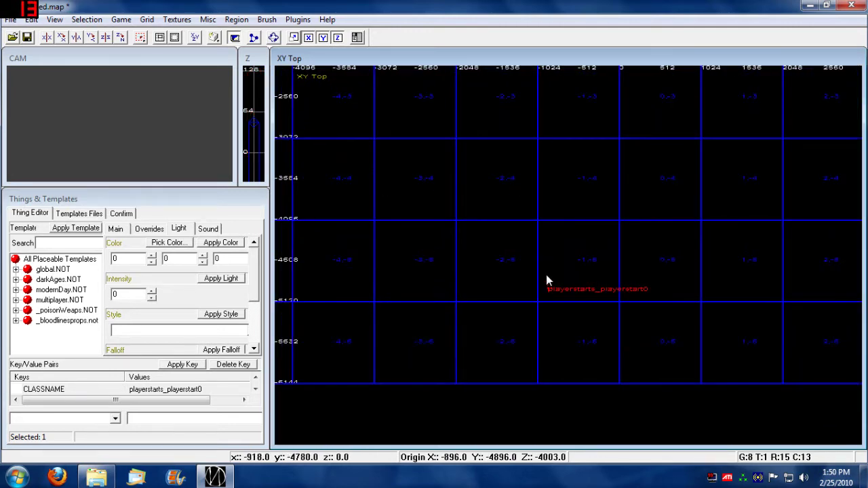
key("Delete")
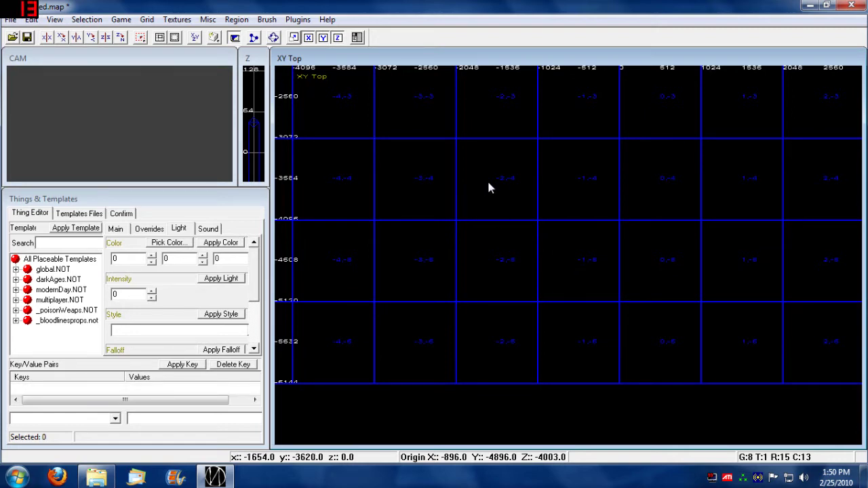
- Draw a square brush about 2048 by 2064 units covering blocks 1,-3, 2,-3, 1,-4 and 2,-4
right_click_drag(495, 176, 385, 381)
right_click_drag(495, 177, 537, 319)
right_click_drag(583, 353, 533, 254)
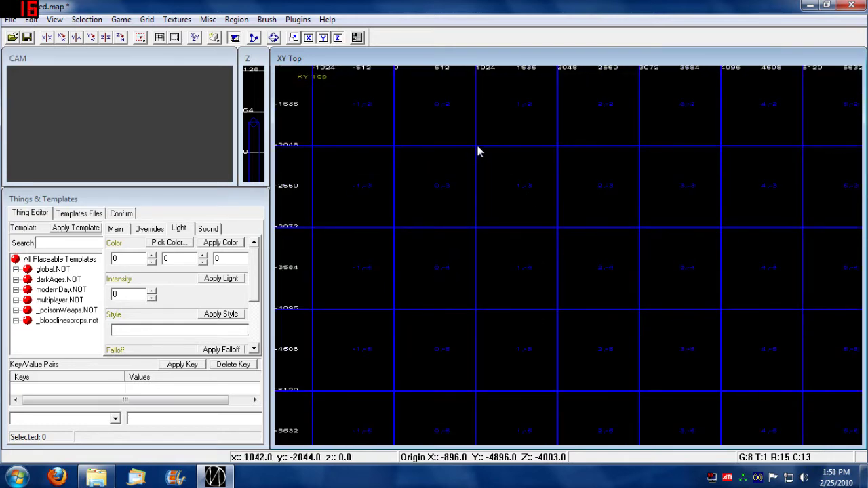
mouse_move(474, 151)
left_mouse_down()
mouse_move(499, 194)
mouse_move(647, 320)
mouse_move(639, 316)
left_mouse_up()
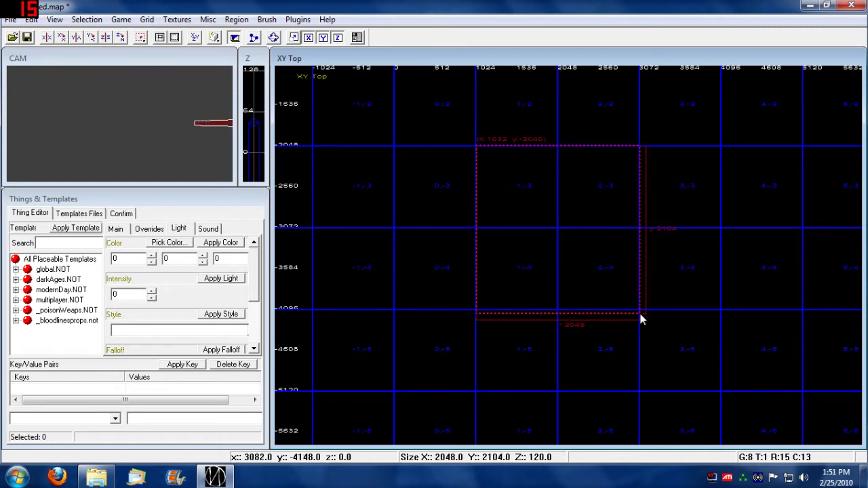
left_click_drag(576, 342, 577, 341)
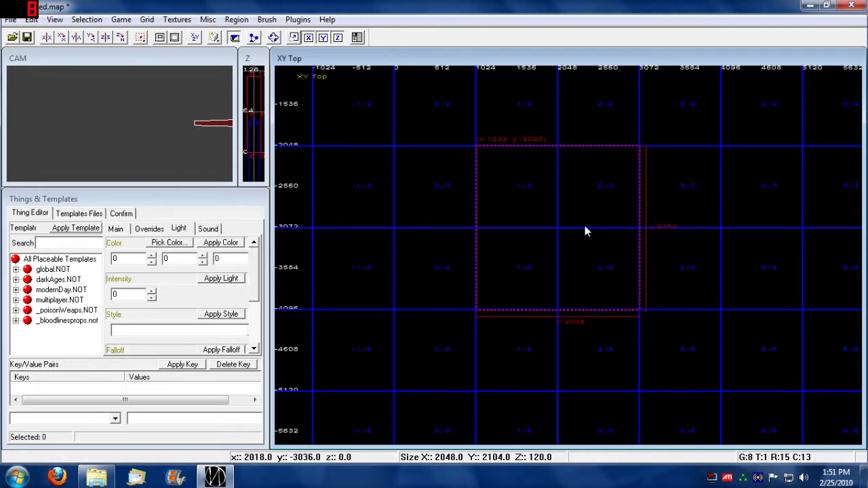
- Resize the brush by its edges to about 2950 by 2096 units, extending its right side into blocks 3,-3 and 3,-4
mouse_move(711, 260)
right_mouse_down()
mouse_move(698, 246)
mouse_move(673, 246)
mouse_move(671, 387)
mouse_move(680, 278)
right_mouse_up()
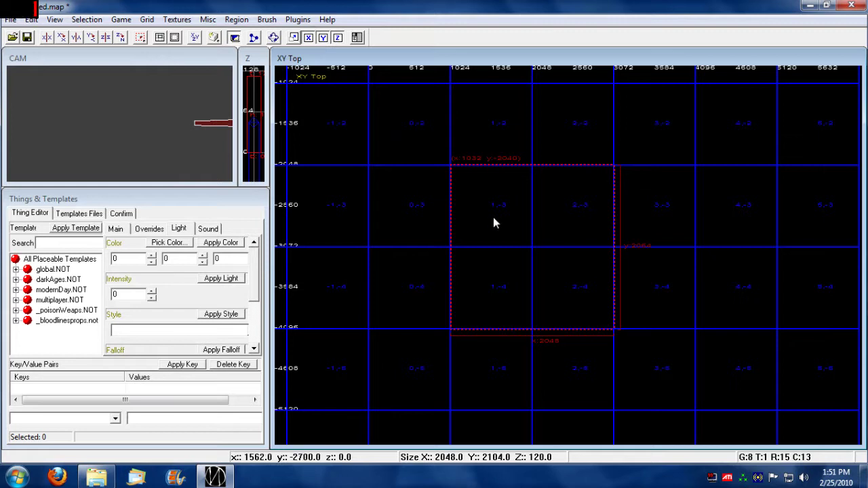
mouse_move(372, 160)
left_mouse_down()
mouse_move(387, 187)
mouse_move(345, 139)
mouse_move(347, 149)
left_mouse_up()
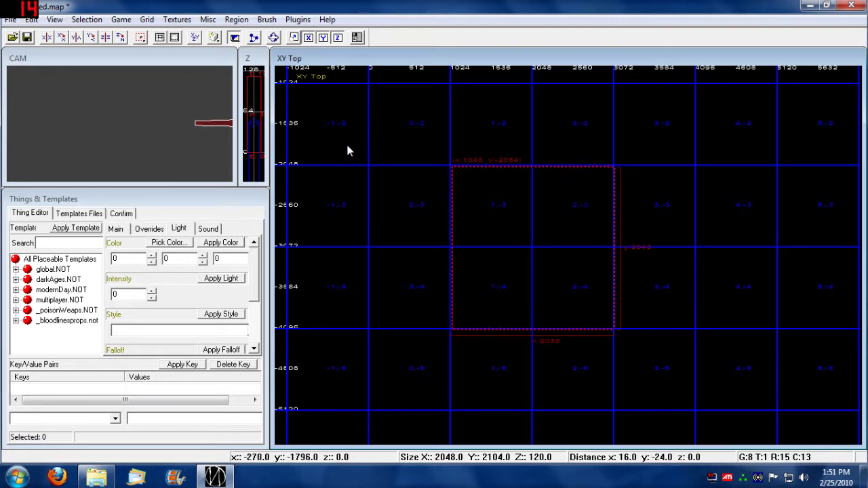
mouse_move(570, 141)
left_mouse_down()
mouse_move(570, 259)
mouse_move(573, 128)
left_mouse_up()
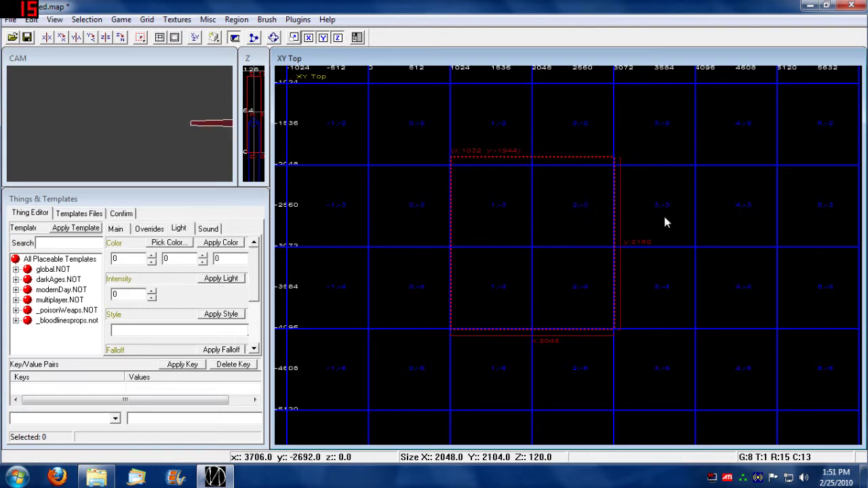
mouse_move(664, 221)
left_mouse_down()
mouse_move(747, 225)
mouse_move(671, 224)
mouse_move(722, 224)
left_mouse_up()
mouse_move(533, 388)
left_mouse_down()
mouse_move(530, 440)
mouse_move(531, 342)
mouse_move(533, 417)
mouse_move(538, 350)
mouse_move(537, 410)
mouse_move(532, 381)
left_mouse_up()
mouse_move(419, 253)
left_mouse_down()
mouse_move(353, 249)
mouse_move(467, 246)
mouse_move(380, 245)
mouse_move(445, 244)
mouse_move(407, 244)
left_mouse_up()
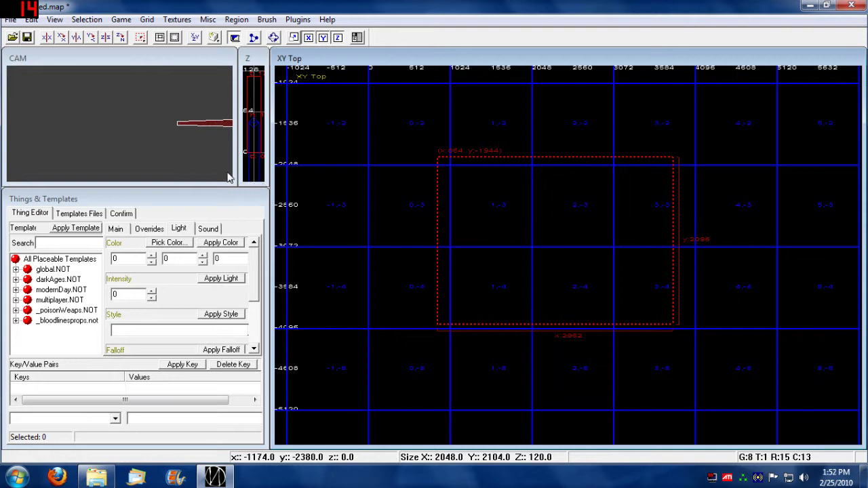
- Enlarge the CAM view so that it covers more than half of the editor's width
left_click_drag(235, 184, 223, 159)
double_click(179, 61)
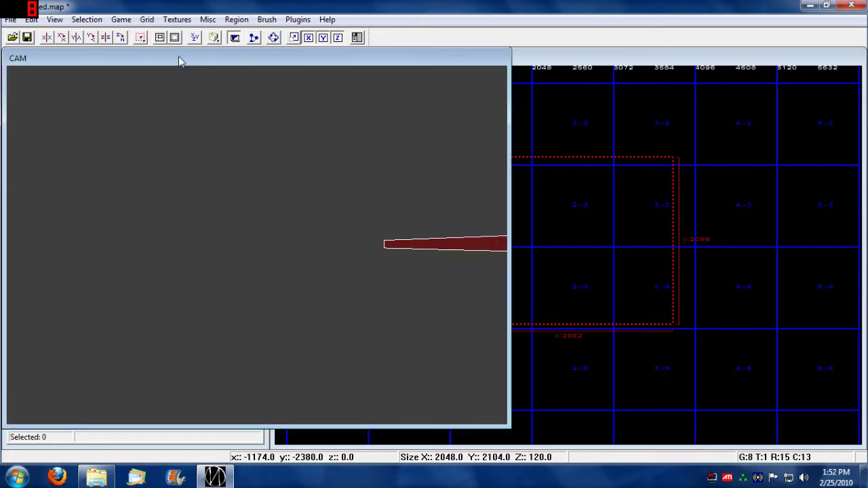
left_click_drag(508, 426, 489, 406)
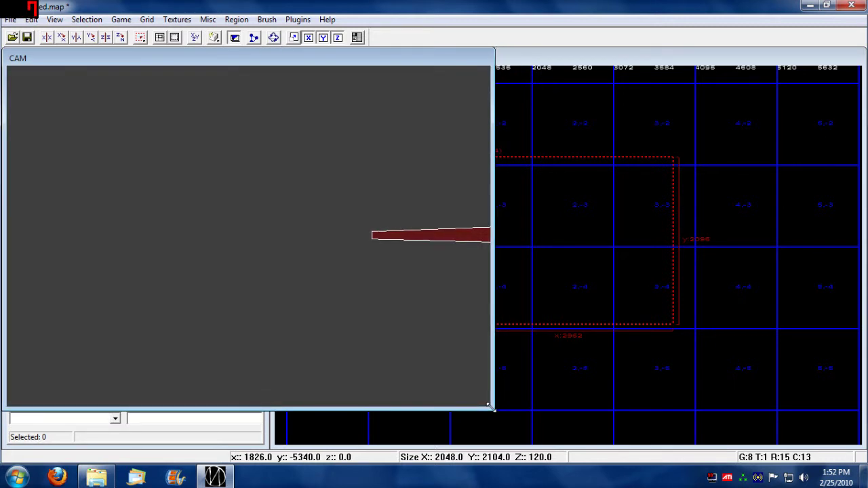
- Examine the new brush in the camera view, turning around it and moving in close to its side face
key("Right")
key("Right")
key("Right")
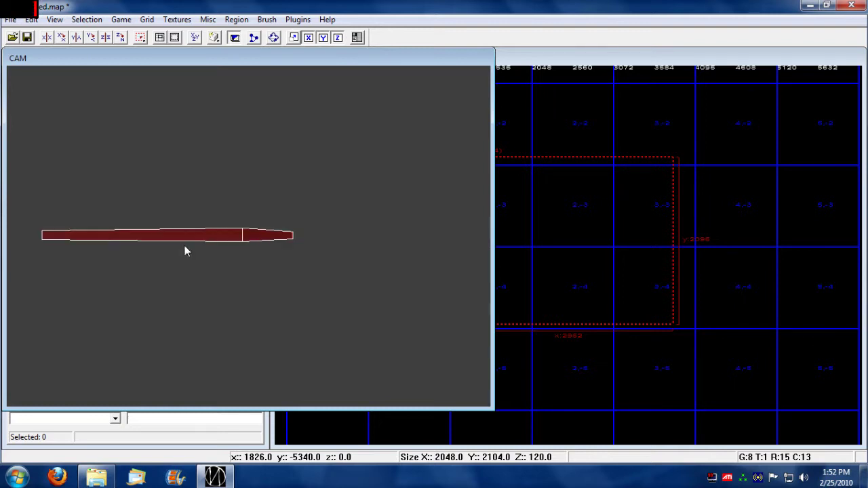
key("Left")
key("Left")
key("Left")
key("Right")
key("Right")
key("Right")
key("Left")
key("Up")
key("Up")
key("Up")
key("Up")
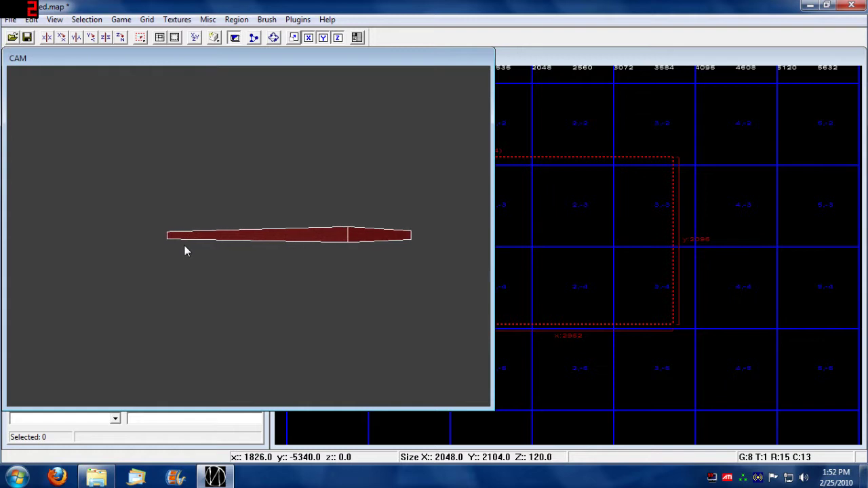
key("Up")
key("Up")
key("Up")
key("Up")
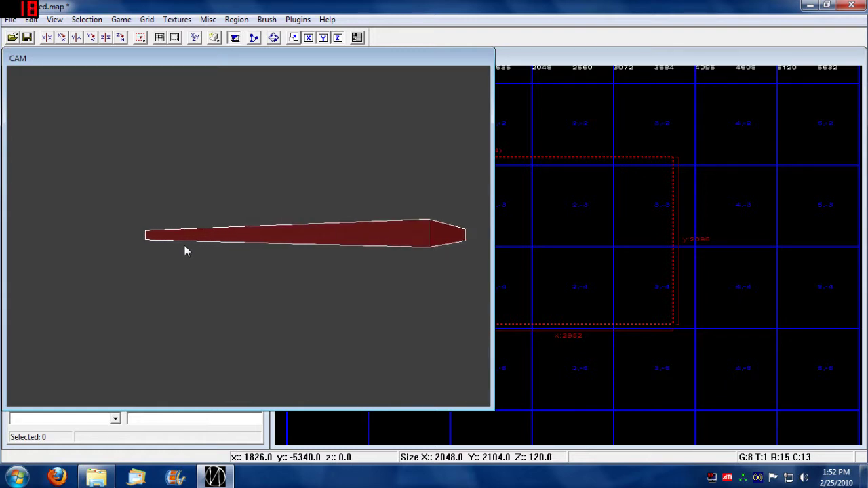
key("Up")
key("Up")
key("Up")
key("Up")
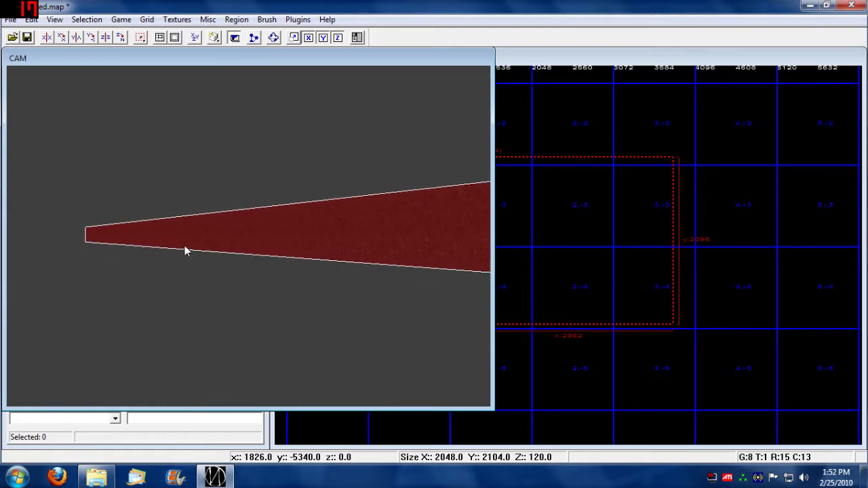
key("Down")
key("Down")
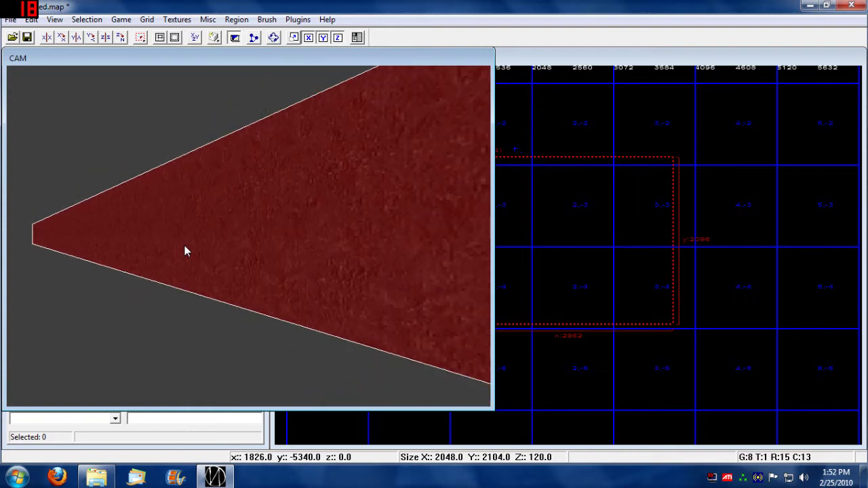
key("Down")
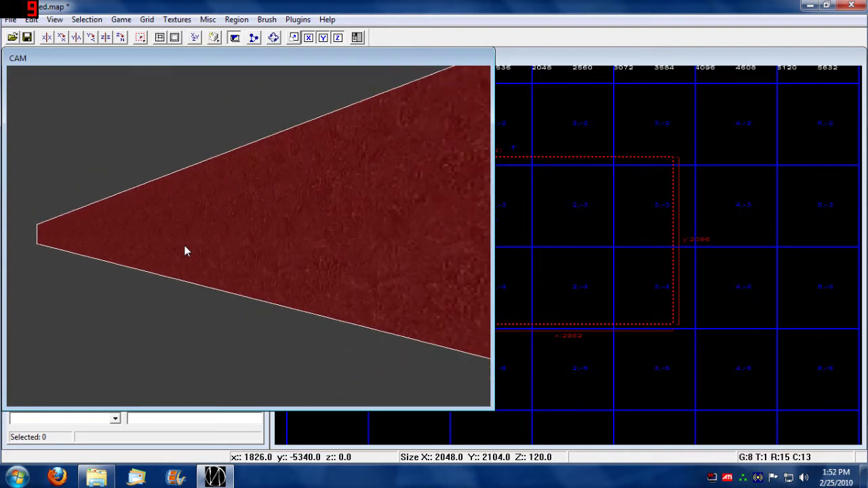
key("s")
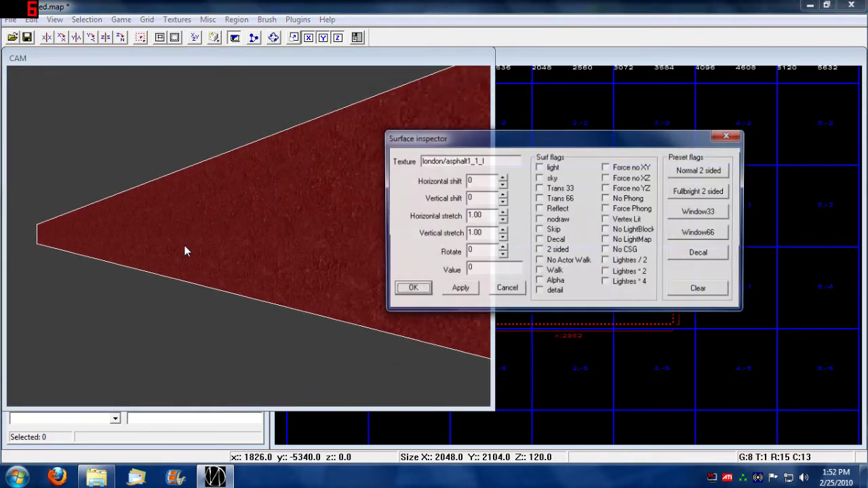
key("Escape")
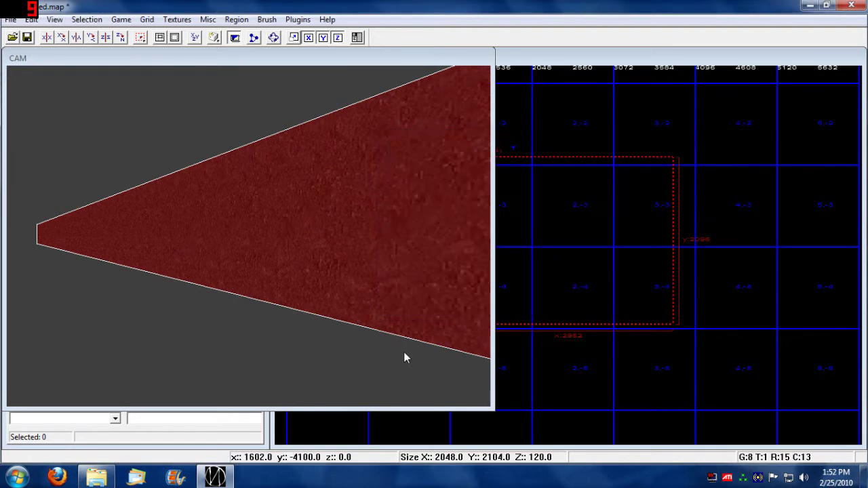
- Raise the camera above the brush and turn it to view the top surface
key("Up")
key("Up")
key("Right")
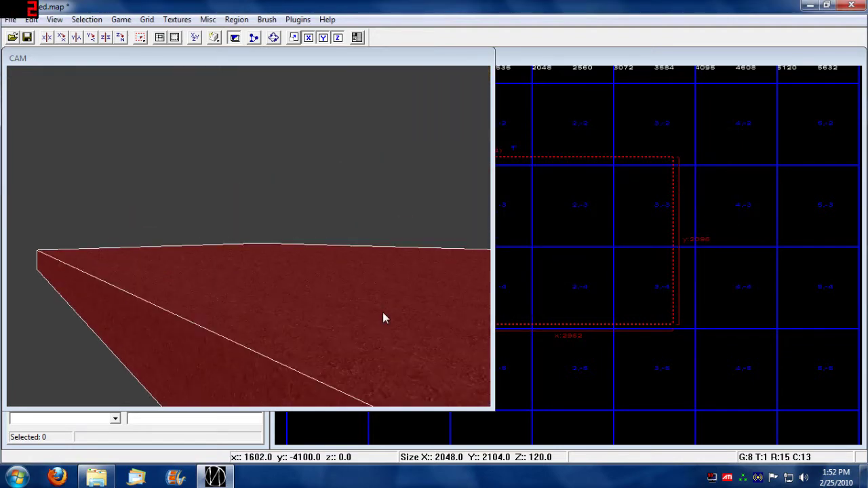
key("c")
key("c")
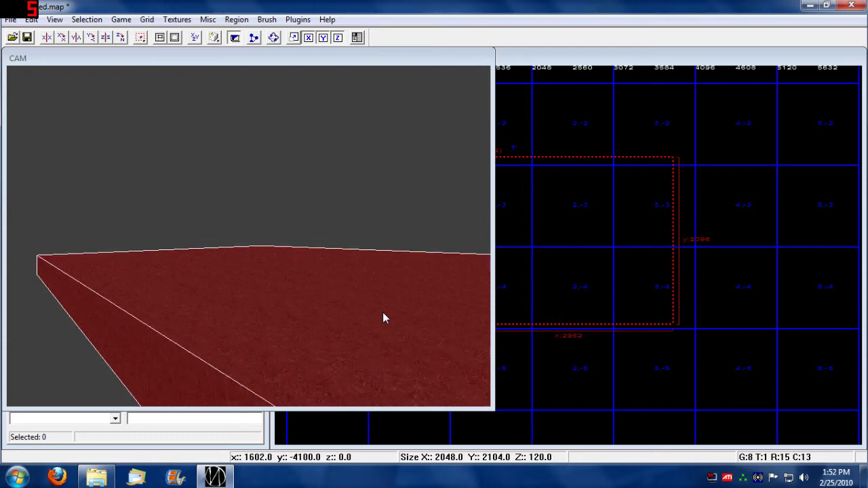
key("d")
key("d")
key("d")
key("d")
key("Right")
key("Right")
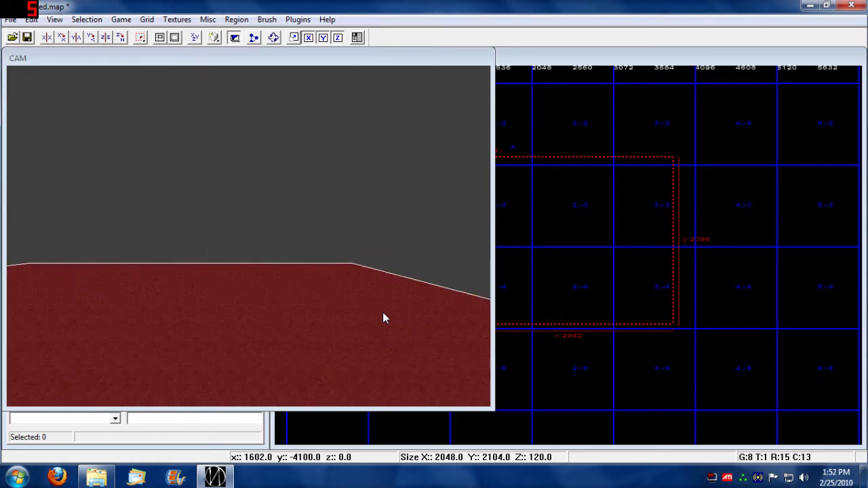
- Turn on the Walk surface flag for the brush's london/asphalt1_1_l texture and apply it
key("s")
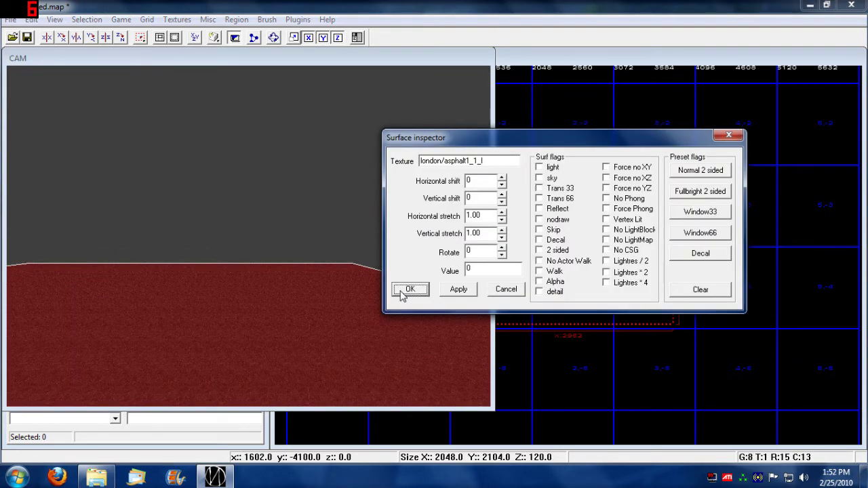
left_click_drag(515, 142, 562, 150)
left_click(183, 332)
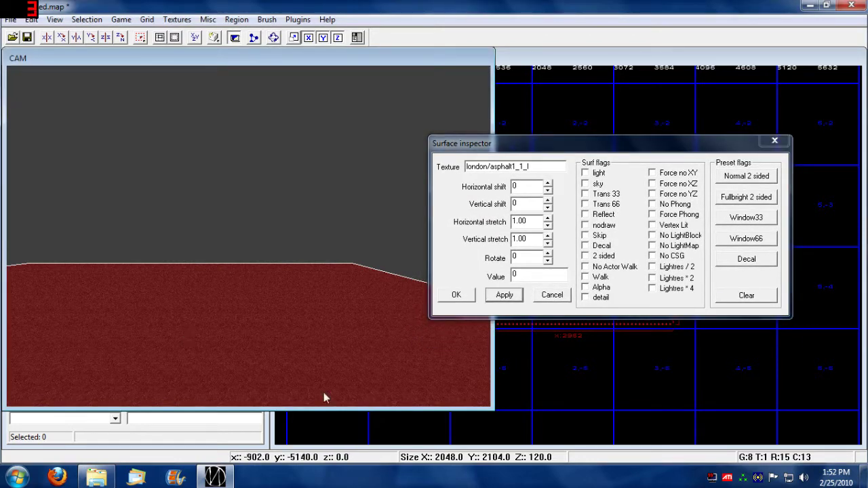
key("s")
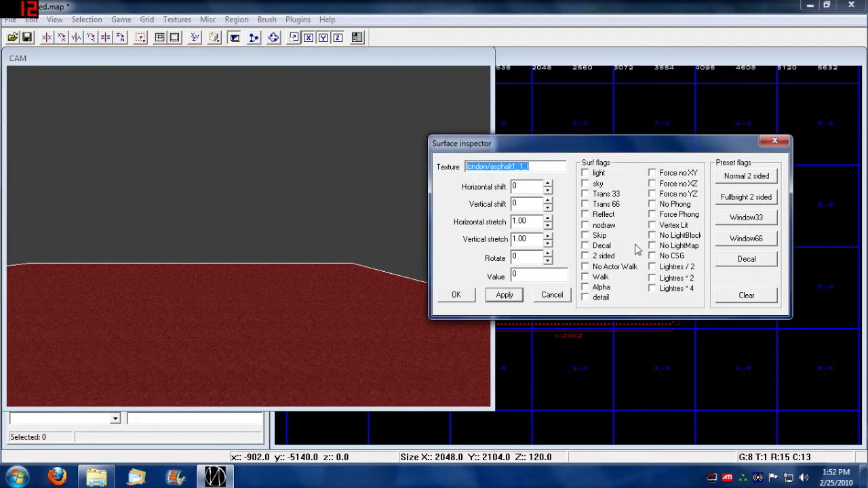
left_click(531, 167)
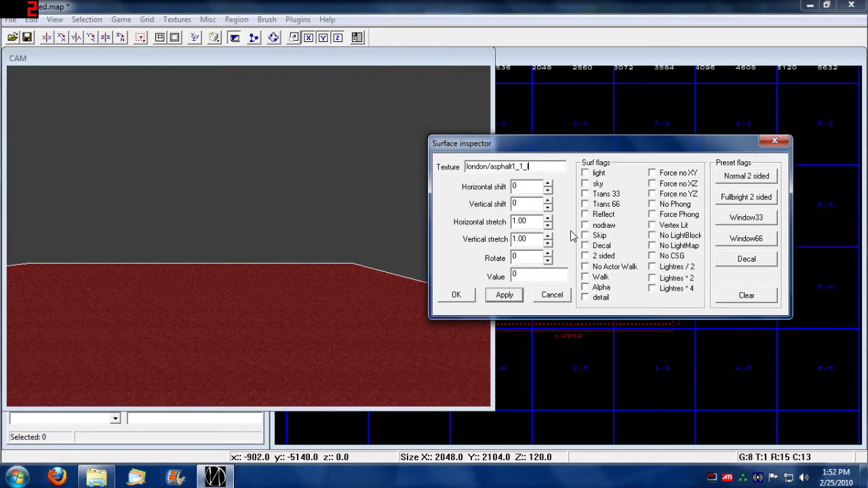
left_click(586, 278)
left_click(505, 295)
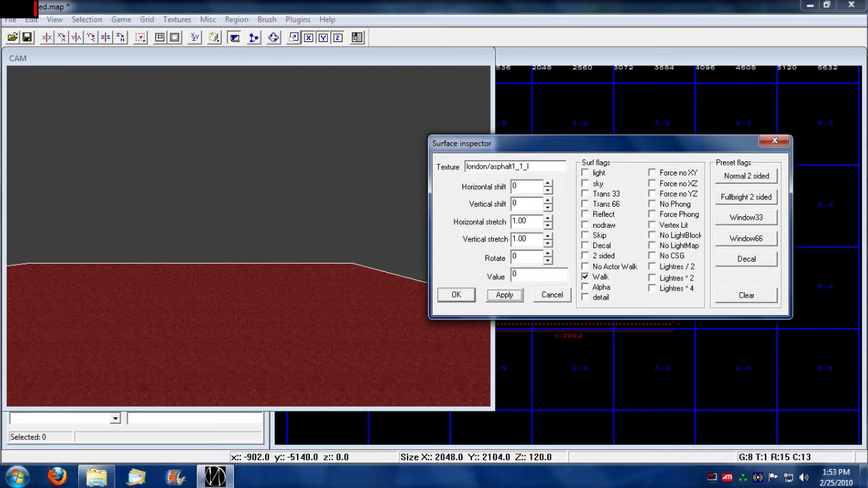
- Reapply the surface settings with the Walk flag enabled and close the Surface inspector
left_click(173, 317)
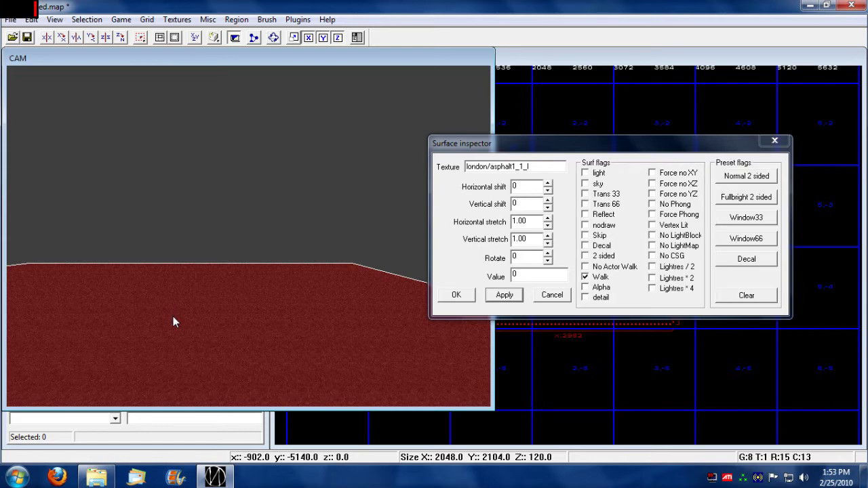
left_click_drag(542, 147, 549, 146)
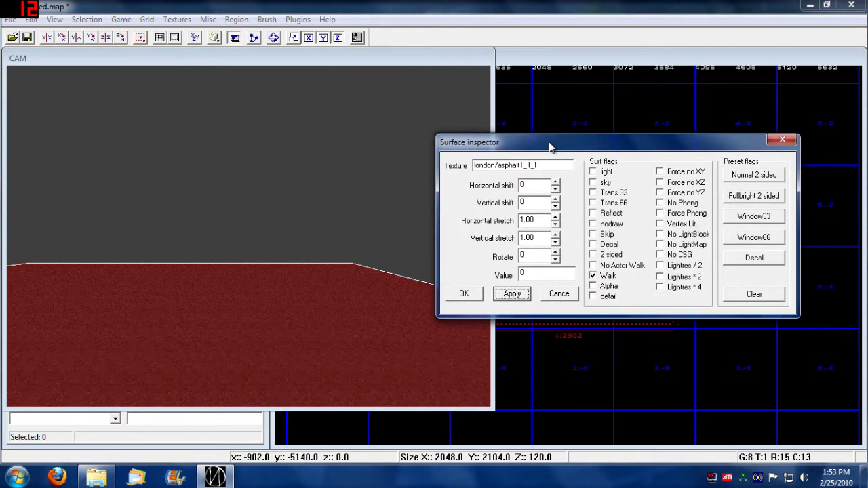
left_click(195, 335)
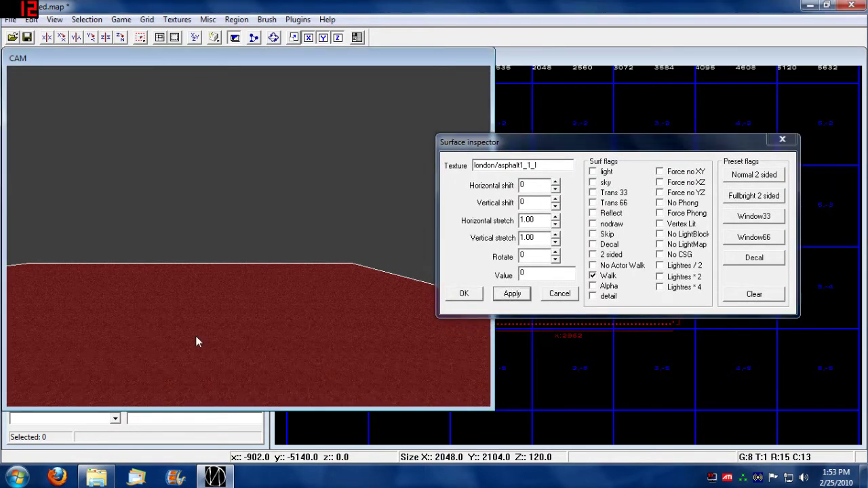
right_click_drag(196, 335, 282, 314)
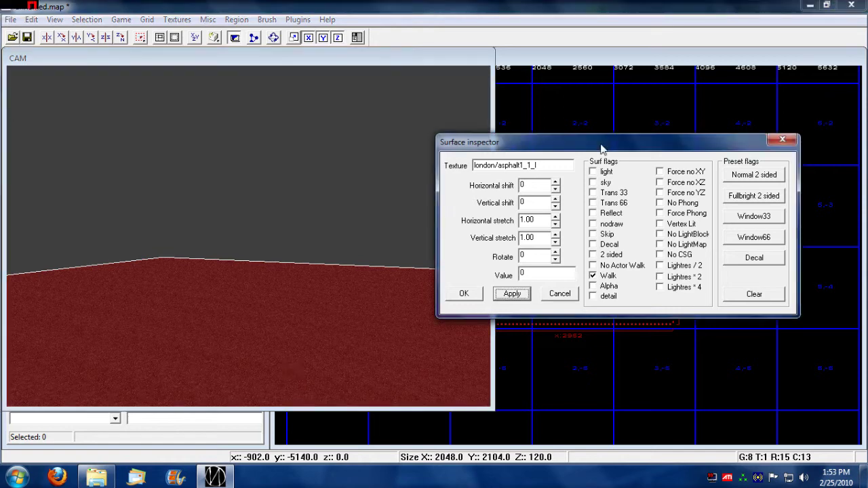
left_click_drag(602, 149, 598, 148)
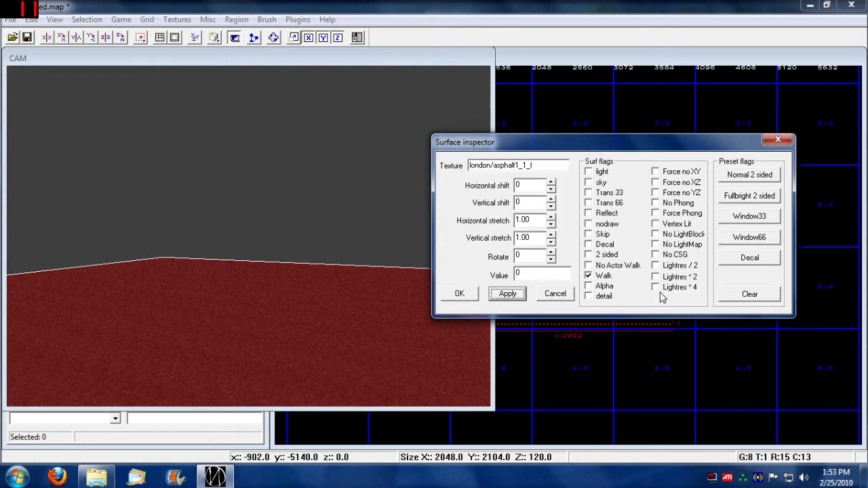
left_click(588, 276)
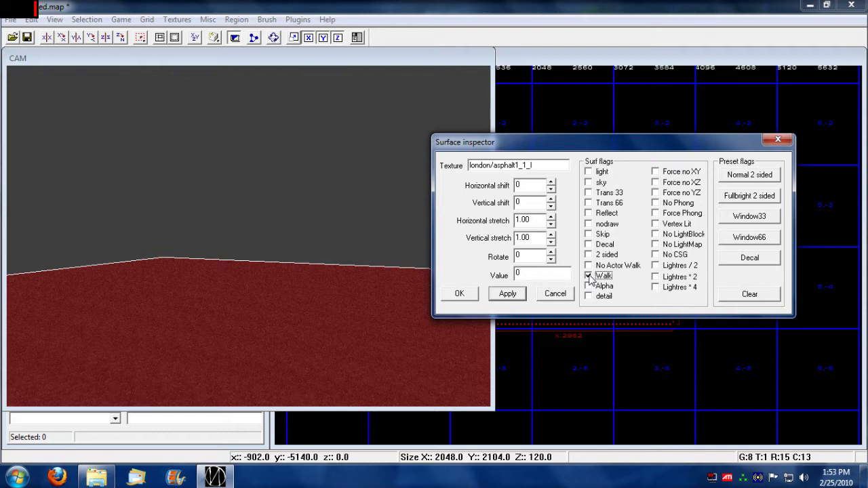
left_click(508, 294)
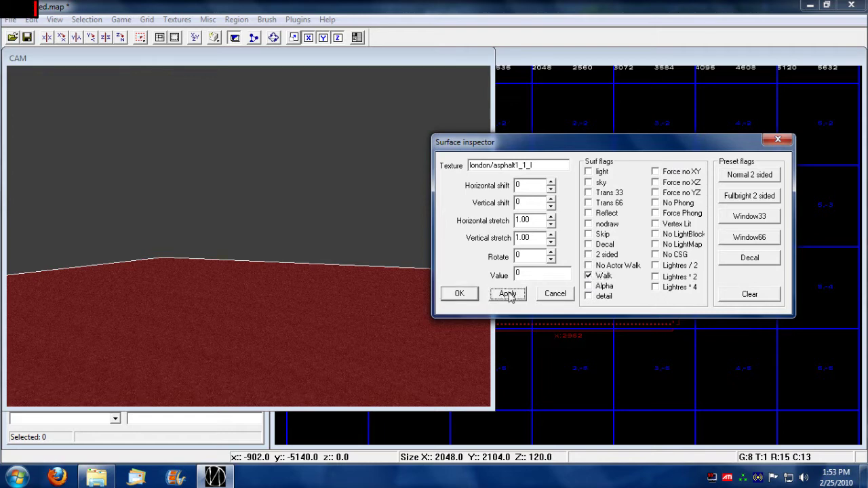
left_click(459, 293)
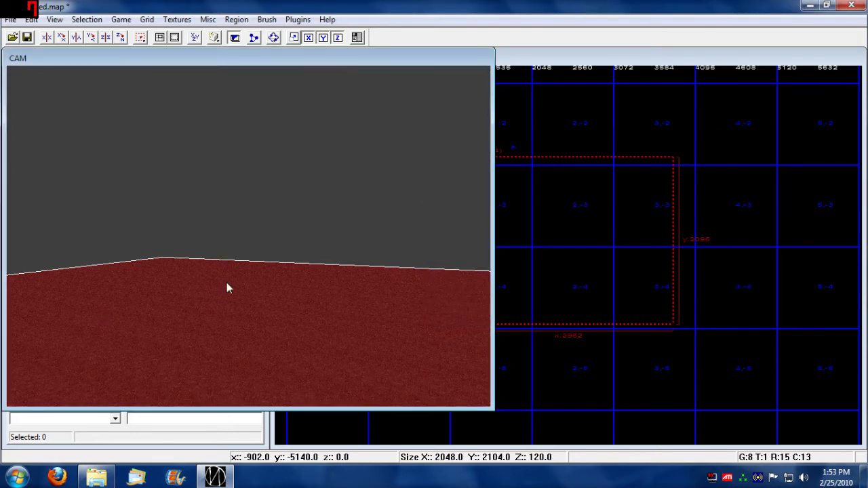
- Examine the ground brush's corner and side edge in the camera view by turning and tilting the camera
key("Right")
key("Right")
key("Right")
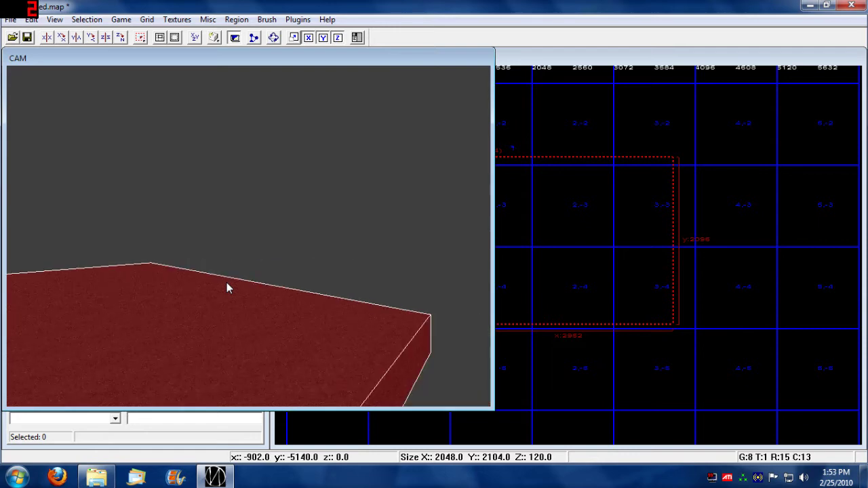
key("a")
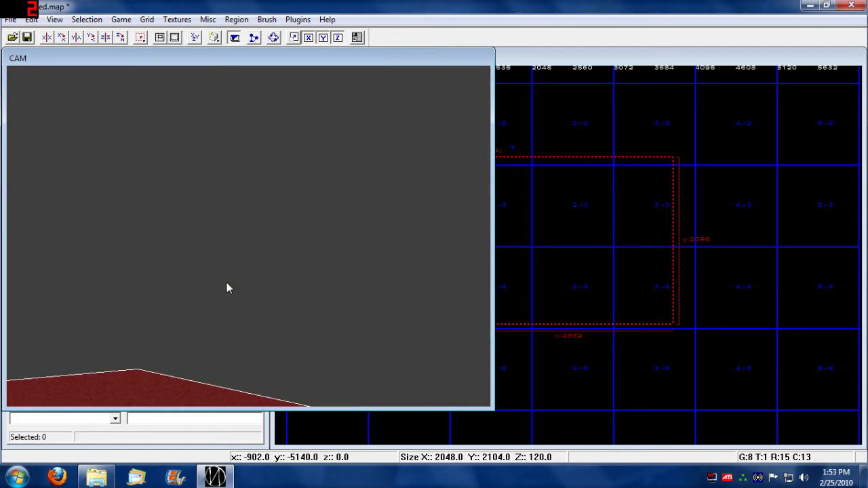
key("z")
key("Left")
key("Left")
key("Left")
key("Left")
key("z")
key("z")
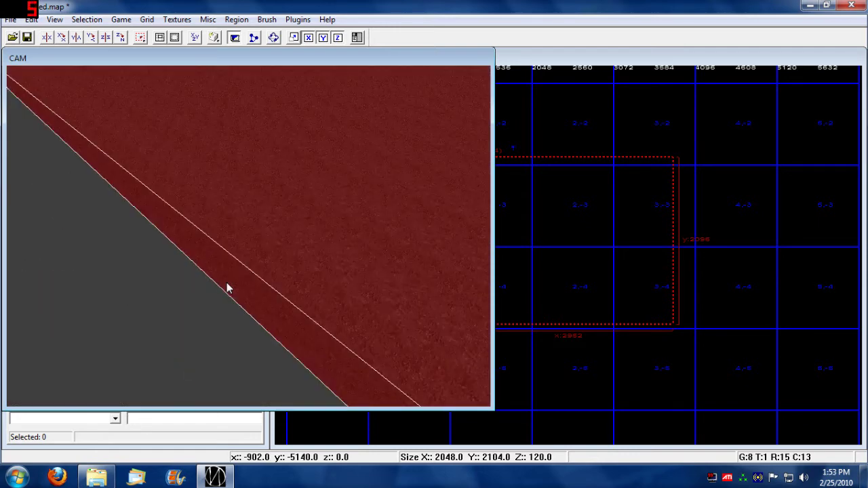
- Tilt the camera repeatedly between the empty space above and the brush's top surface, and turn it along the edge
key("a")
key("a")
key("a")
key("z")
key("z")
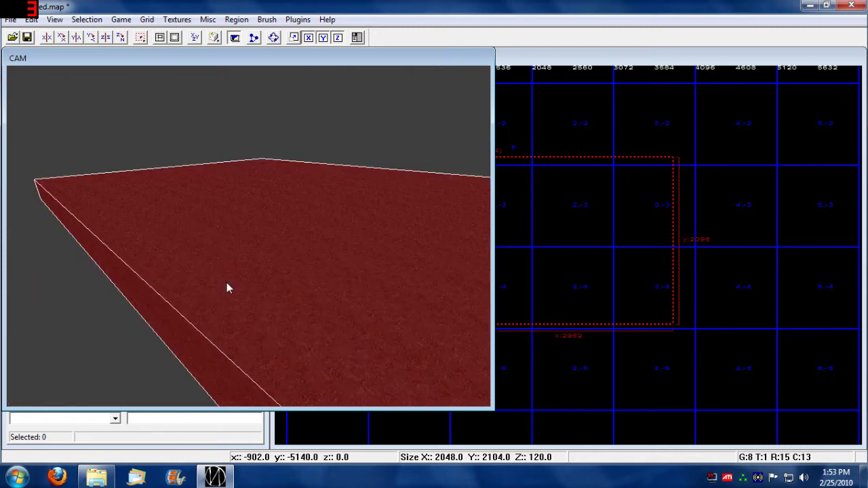
key("a")
key("a")
key("z")
key("z")
key("a")
key("a")
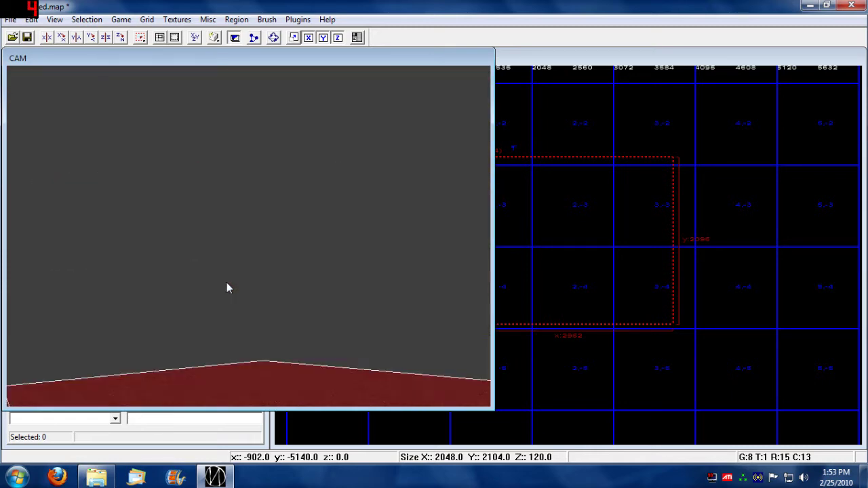
key("z")
key("z")
key("Right")
key("Right")
key("Left")
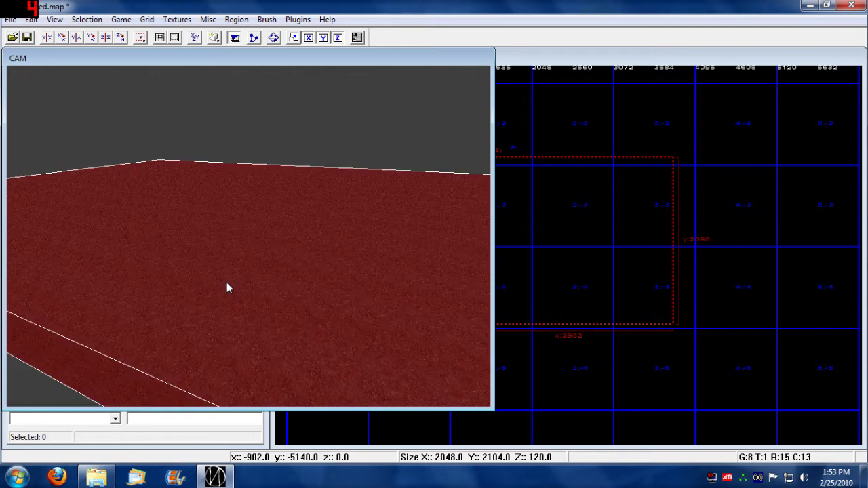
- Lower the camera to inspect the brush's side face, and raise it back above the top surface
key("c")
key("c")
key("c")
key("c")
key("c")
key("c")
key("c")
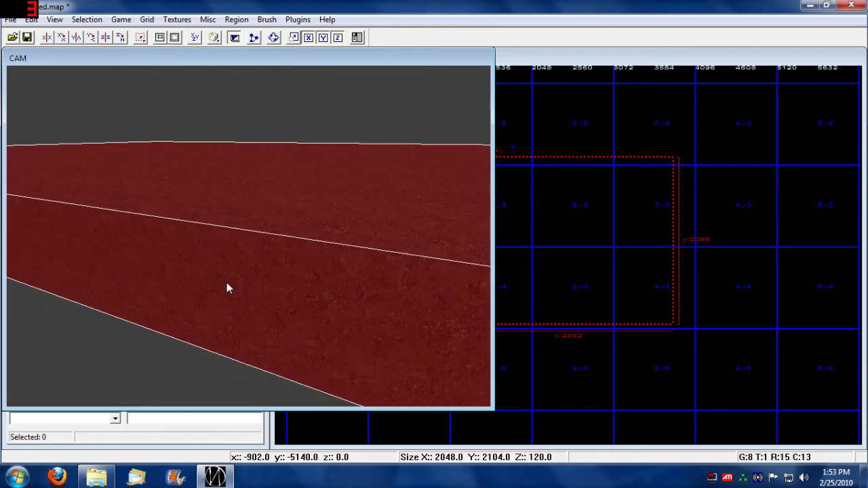
key("a")
key("a")
key("a")
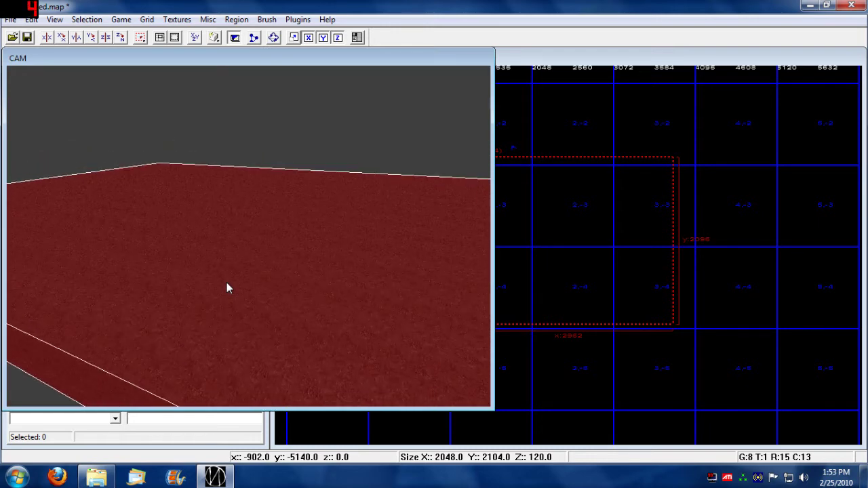
key("a")
key("a")
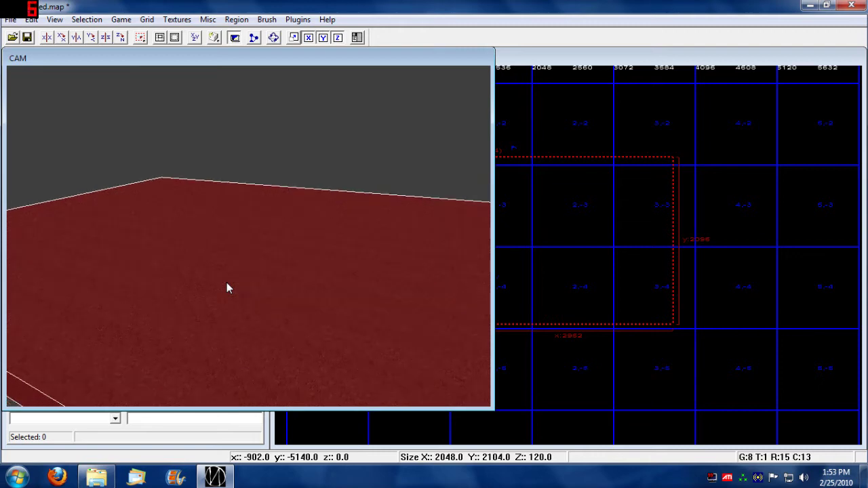
- Lower the camera toward the top surface and move it forward over the brush's edge
key("c")
key("c")
key("c")
key("c")
key("c")
key("c")
key("Up")
key("Up")
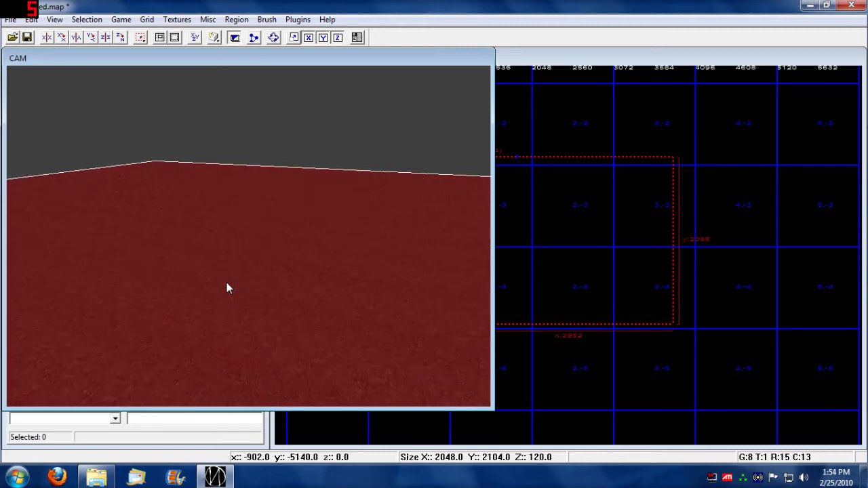
key("Left")
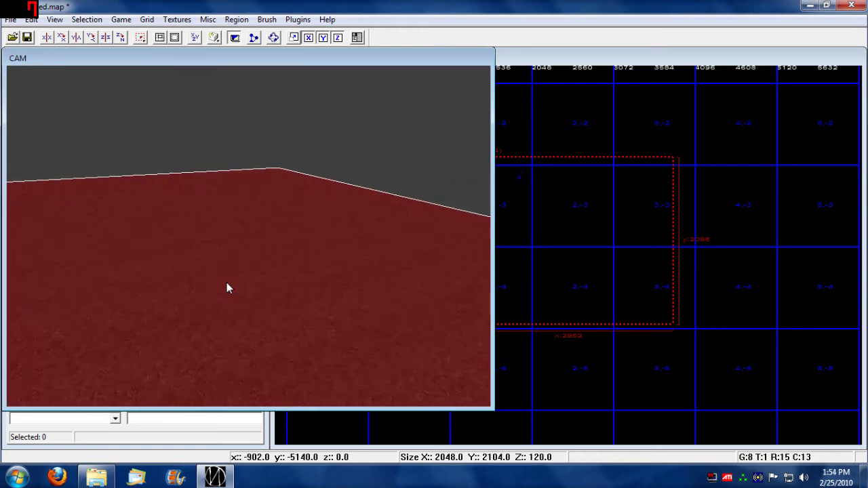
- Travel forward across the brush's top surface, looking both ways toward its far corners
key("Up")
key("Left")
key("Left")
key("Left")
key("Left")
key("Left")
key("Left")
key("Right")
key("Right")
key("Right")
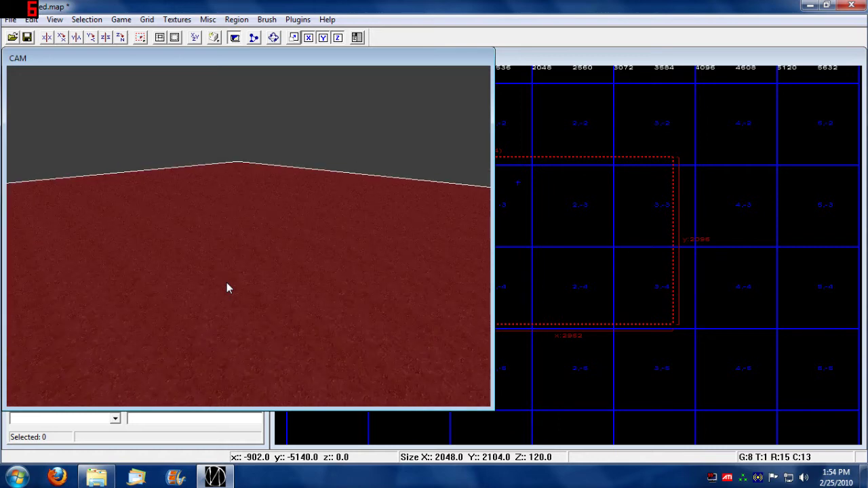
key("Right")
key("Up")
key("Up")
key("Up")
key("Left")
key("Left")
key("Left")
key("Right")
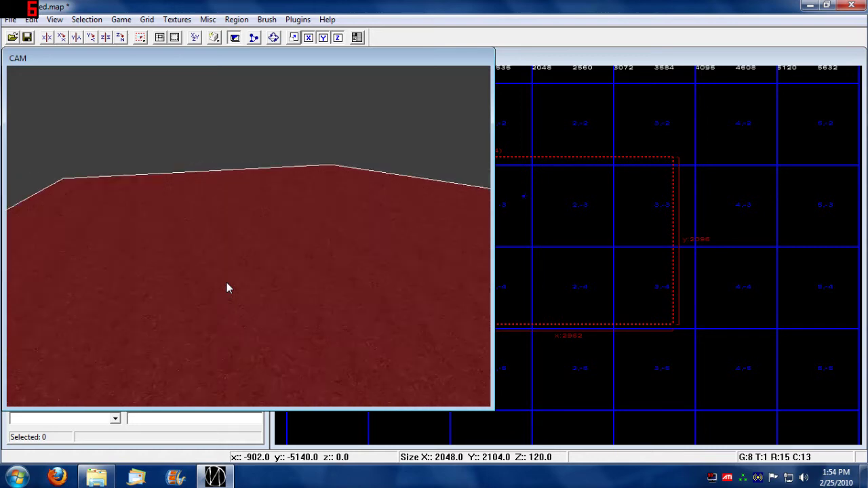
key("Right")
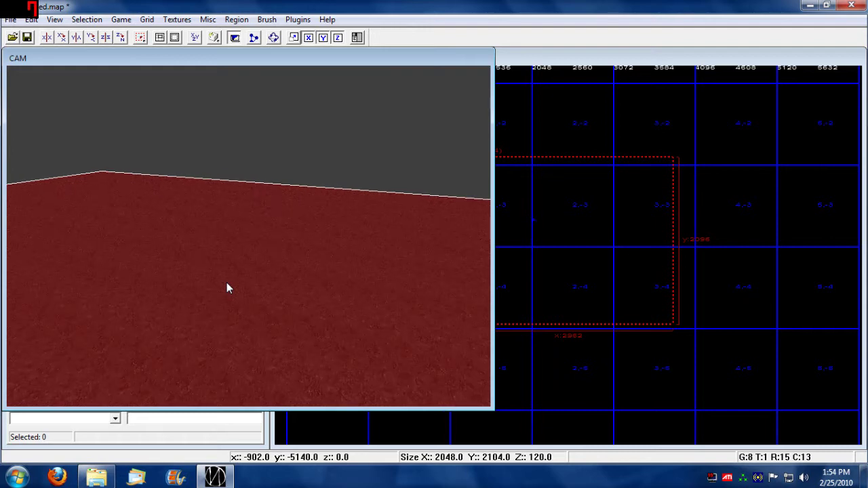
key("a")
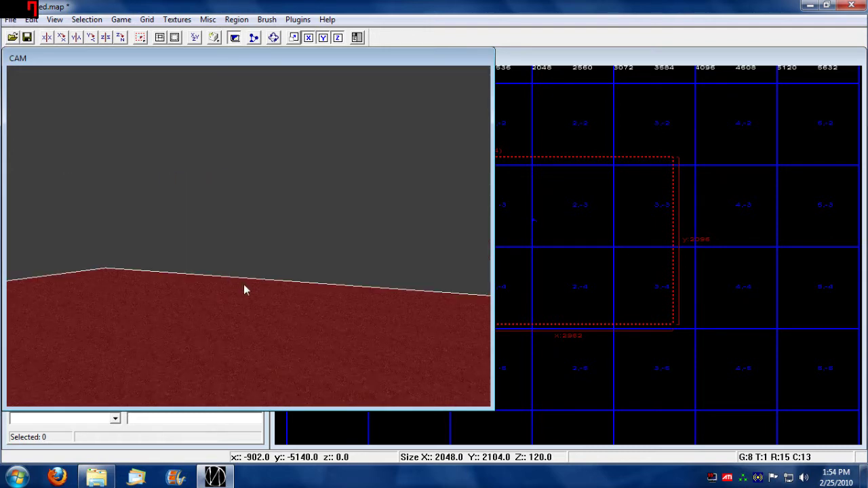
- Fit the ground brush to the block grid starting at x 1024, narrow it to about 2064 units wide, and deselect it
key("Tab")
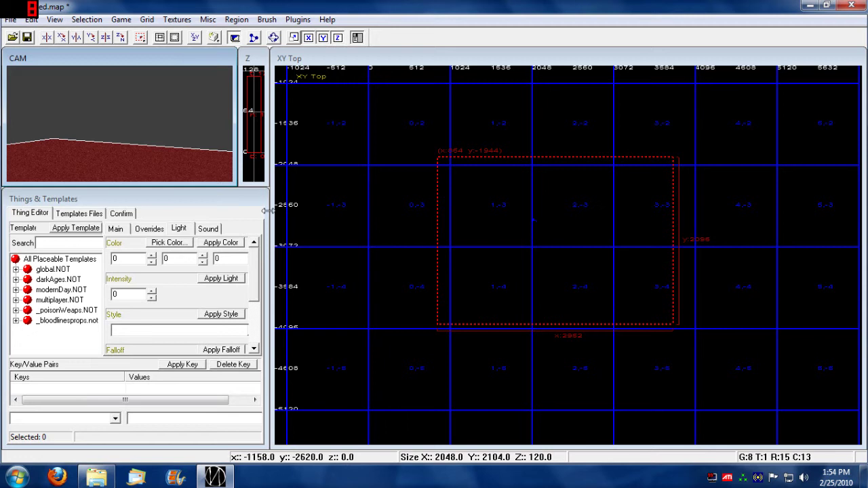
key("z")
key("Up")
key("Up")
key("Up")
key("Up")
left_click_drag(505, 132, 508, 139)
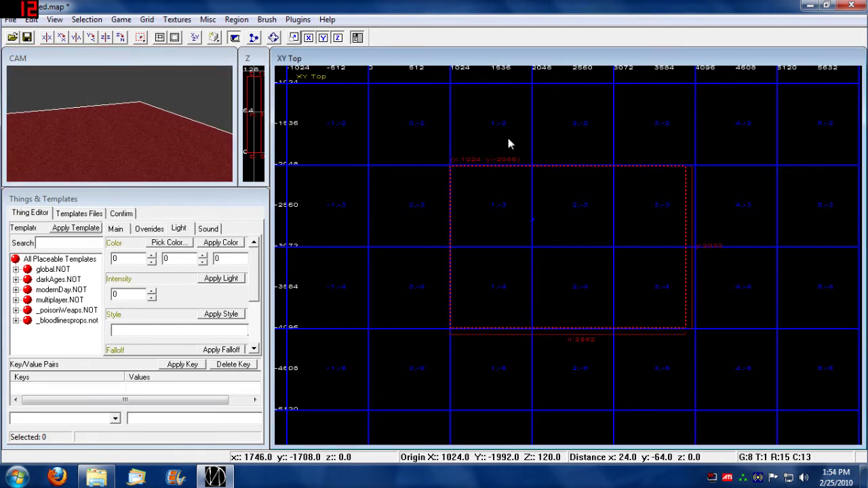
left_click_drag(776, 246, 709, 248)
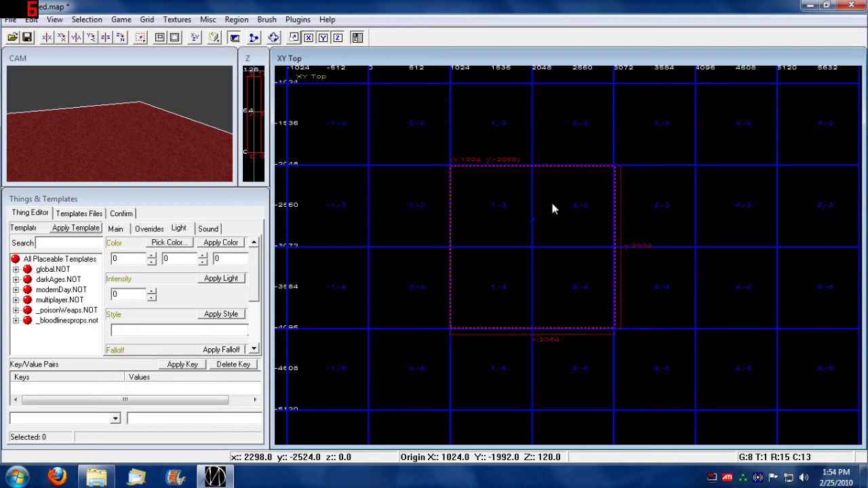
key("Escape")
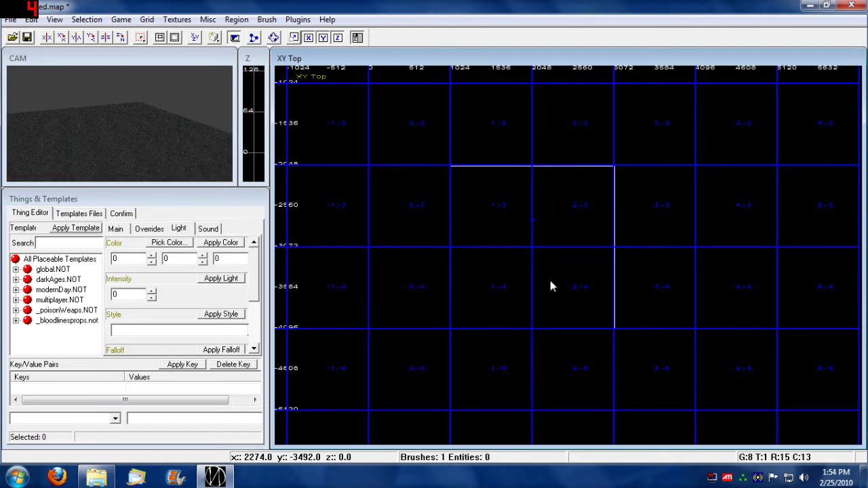
- Inspect the deselected ground brush's asphalt surface in the camera view by moving across it and turning
right_click_drag(109, 140, 108, 140)
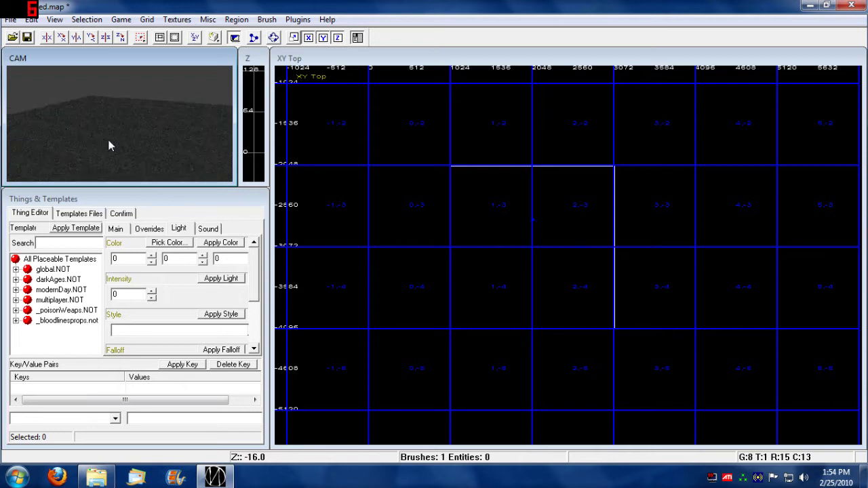
key("Up")
key("Up")
key("Left")
key("Right")
key("Down")
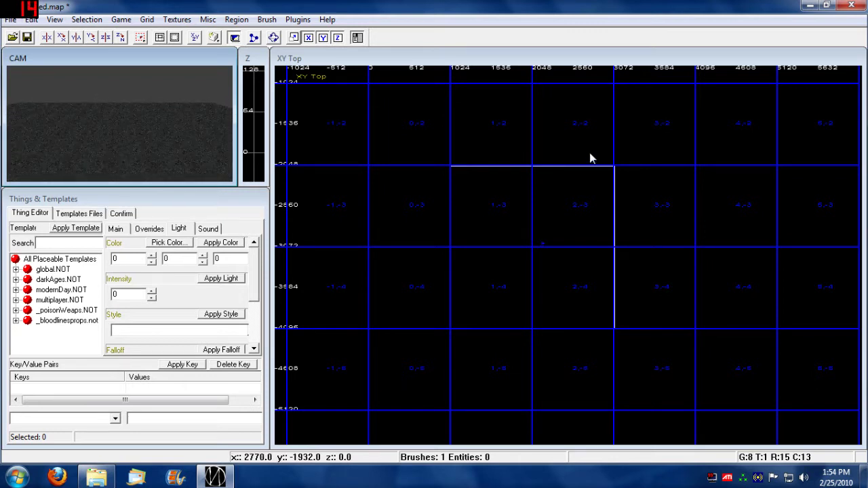
key("Up")
key("Right")
key("Right")
key("Left")
key("Right")
key("Right")
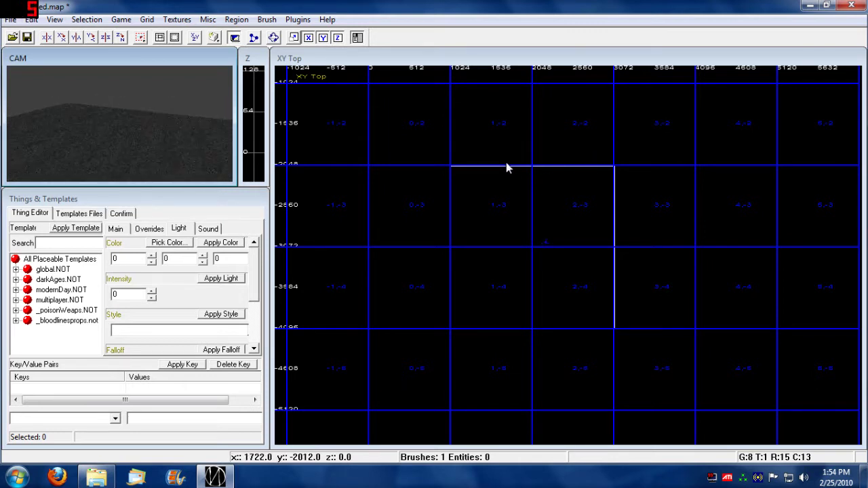
key("Up")
key("Left")
key("Up")
key("Right")
key("Up")
key("Right")
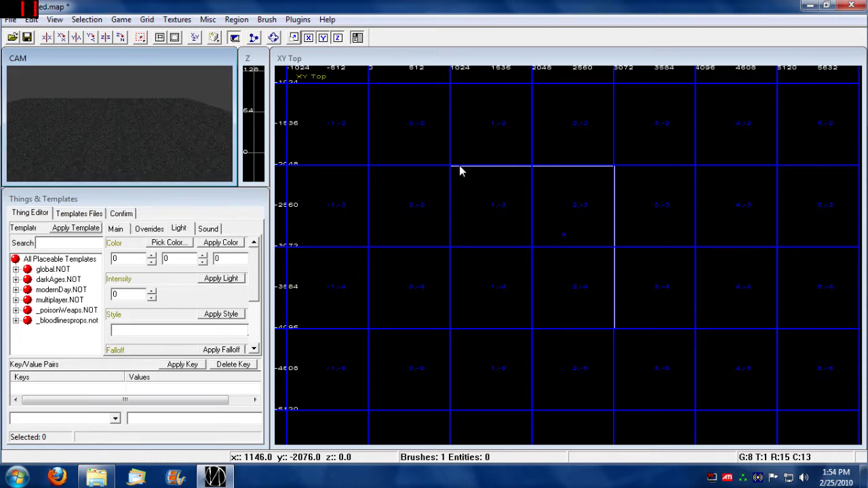
- Draw a second brush of 2048 x 1824 x 120 units overlapping the ground brush, and select it
mouse_move(445, 169)
left_mouse_down()
mouse_move(563, 242)
mouse_move(601, 300)
left_mouse_up()
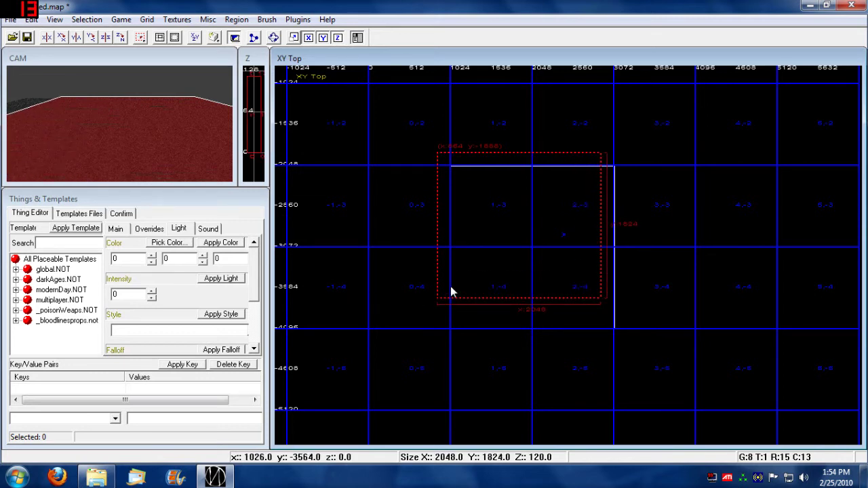
key("Escape")
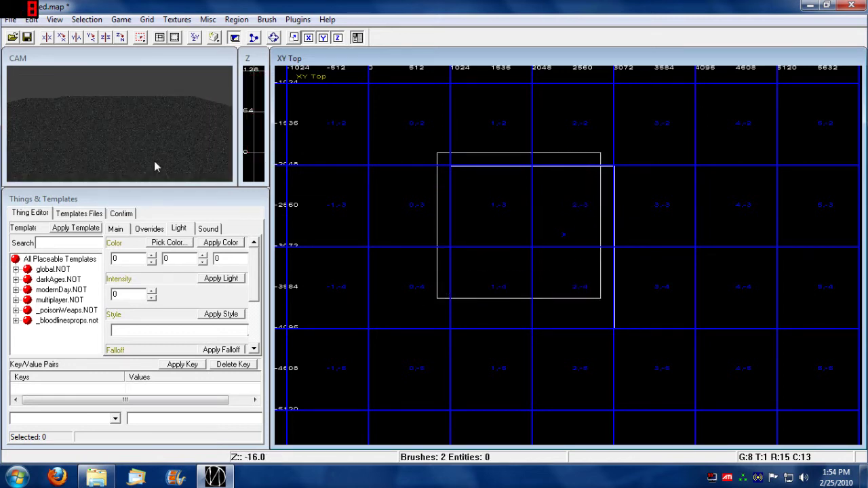
left_click(155, 161, "shift")
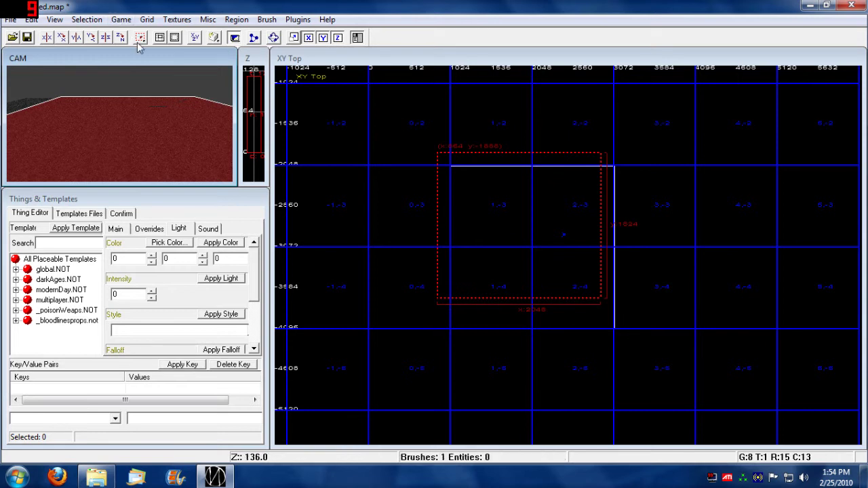
- Switch the grid view to XZ Front and reselect the overlapping brush to compare it with the ground brush
left_click(195, 37)
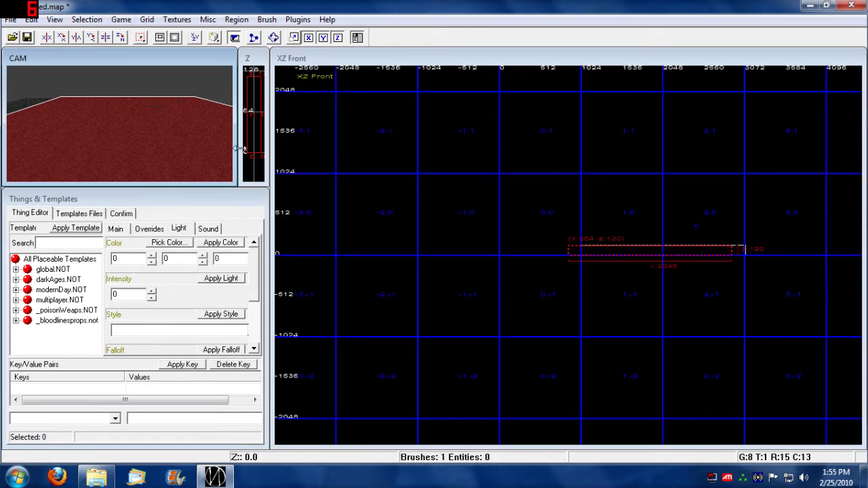
key("Escape")
left_click(196, 103, "shift")
key("Escape")
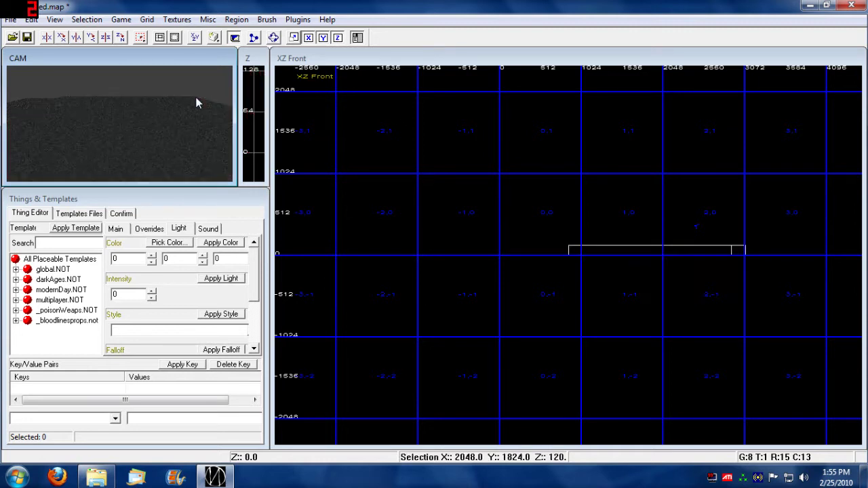
left_click(193, 102, "shift")
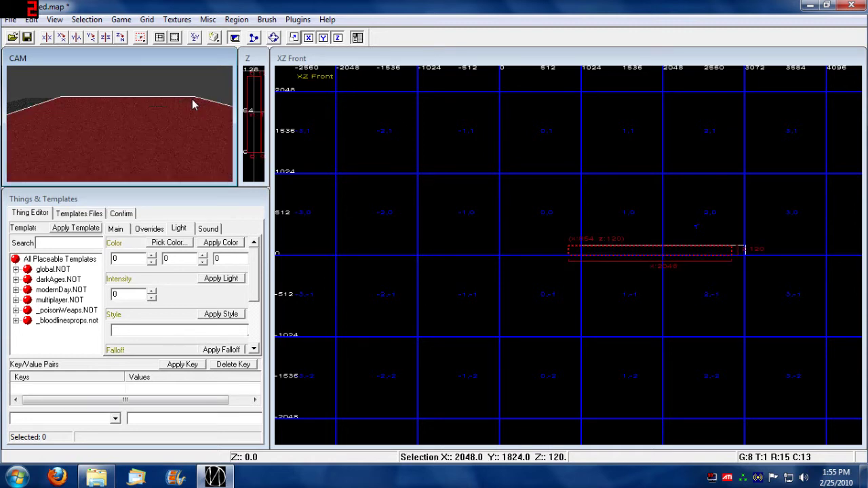
- Enlarge the camera view and fly over the selected overlapping brush to view its far corner
left_click_drag(252, 183, 458, 358)
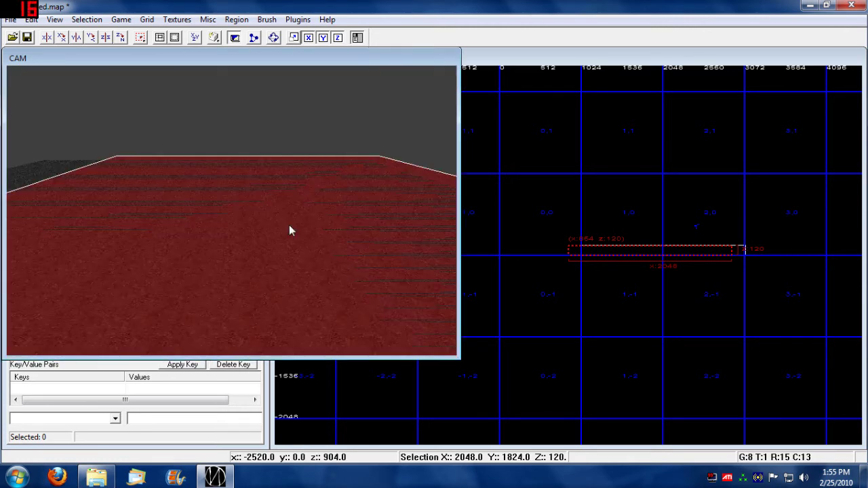
right_click_drag(290, 226, 378, 182)
key("Up")
key("Up")
key("Up")
key("Up")
key("Up")
key("Up")
key("Up")
key("Up")
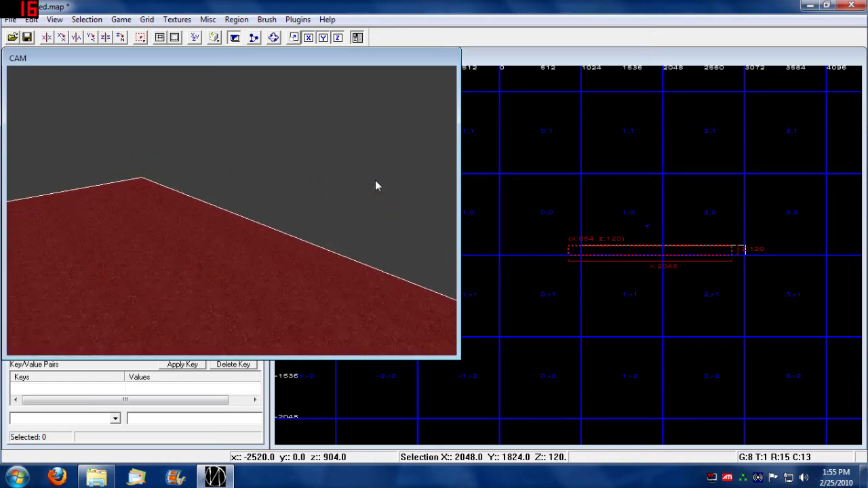
- Deselect and reselect the overlapping brush several times to compare the surfaces, and turn the camera toward the ground brush behind it
key("Escape")
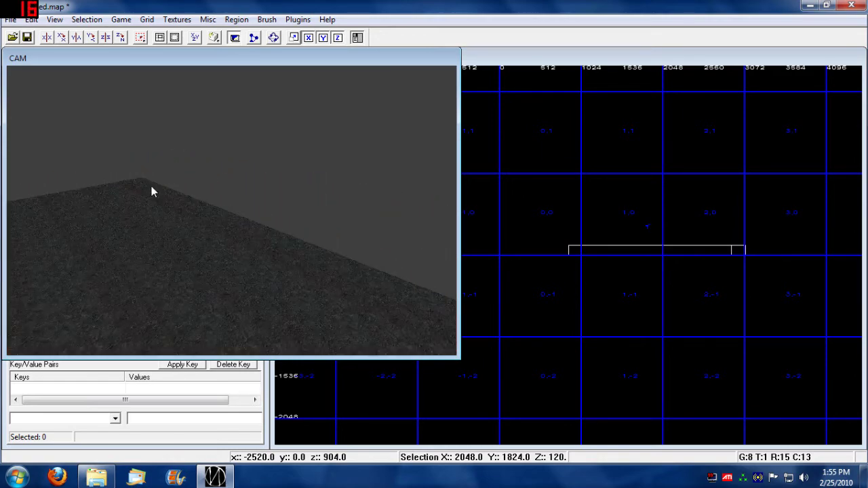
left_click(151, 192, "shift")
left_click(152, 191, "shift")
left_click(151, 188, "shift")
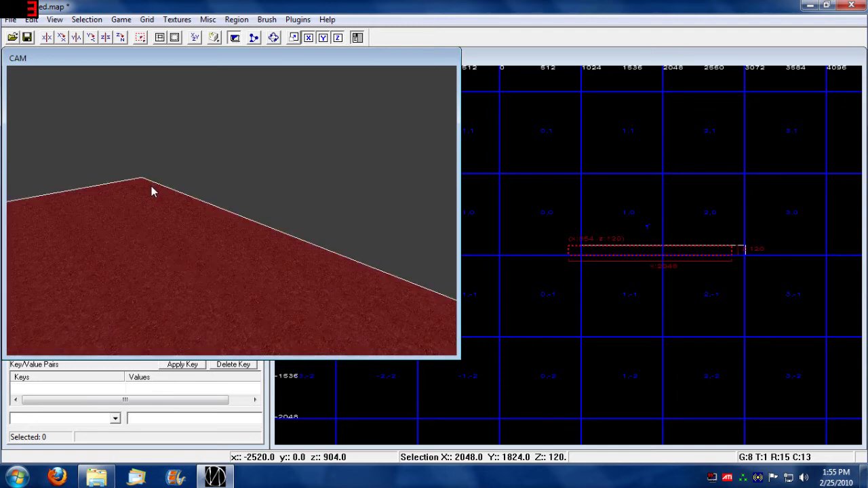
key("Escape")
left_click(151, 188, "shift")
key("Escape")
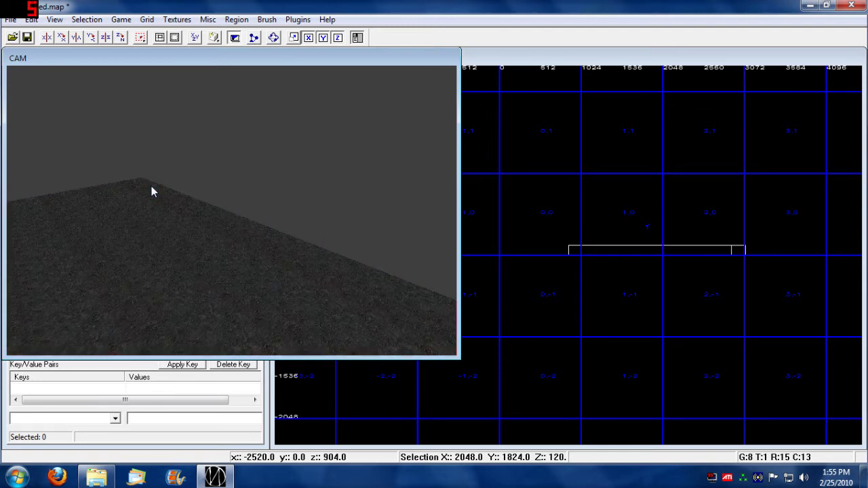
left_click(151, 188, "shift")
key("Escape")
left_click(151, 187, "shift")
key("Left")
key("Left")
key("Left")
key("Left")
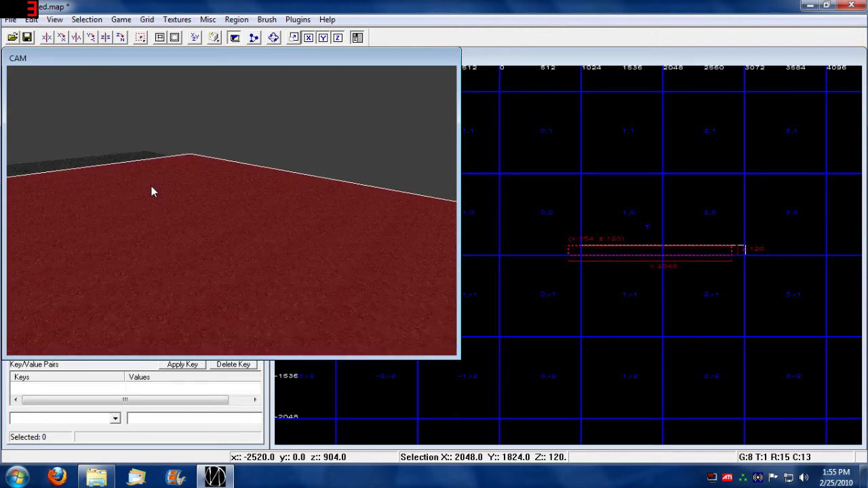
- Select the ground brush together with the overlapping brush and fly the camera over both to examine where their surfaces overlap
left_click(118, 157, "shift")
key("Right")
key("Right")
key("Left")
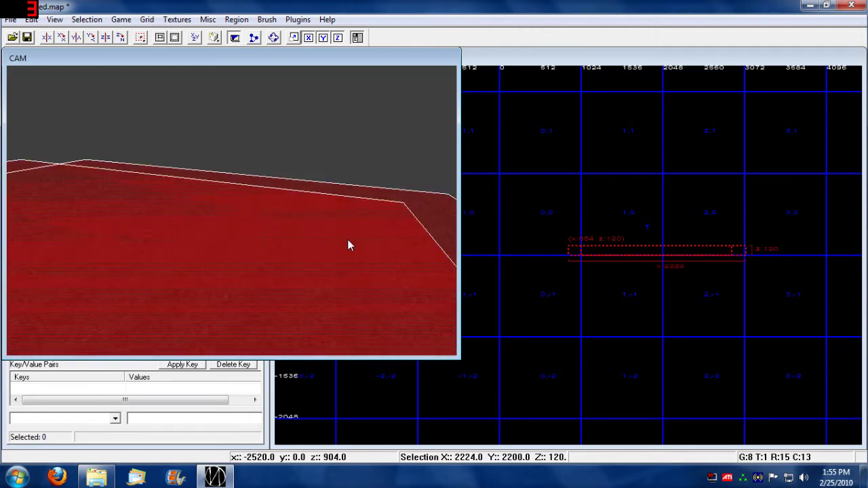
key("Left")
key("Left")
key("Up")
key("Up")
key("Up")
key("Up")
key("Up")
key("Up")
key("Up")
key("Up")
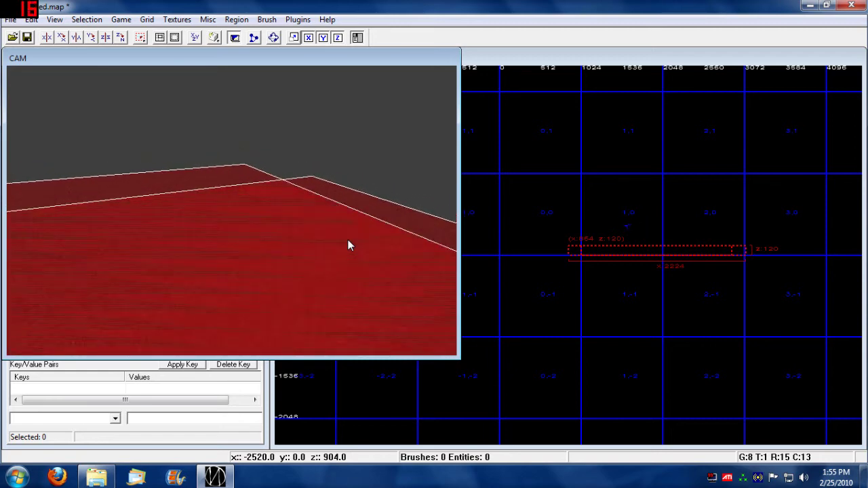
key("Up")
key("Up")
key("Up")
key("Up")
key("Right")
key("Right")
key("Right")
key("Right")
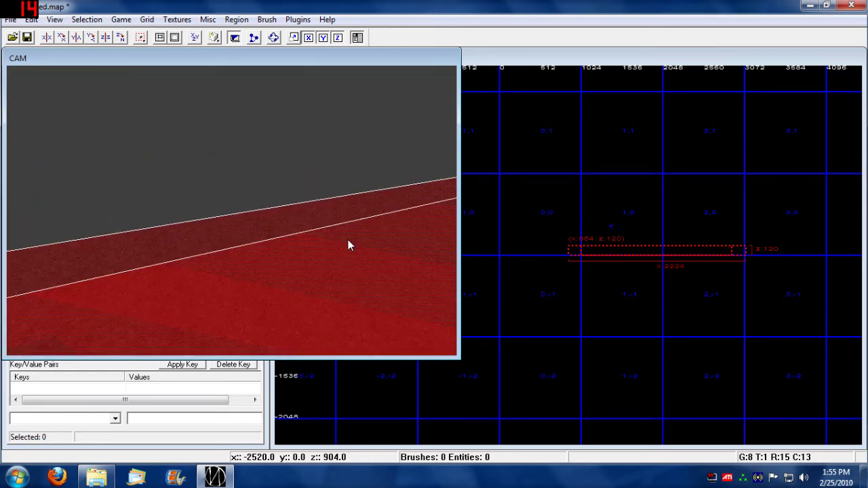
key("Left")
key("Left")
key("Left")
- Select and deselect each of the two brushes in turn to compare how their overlapping surfaces display
left_click(287, 225, "shift")
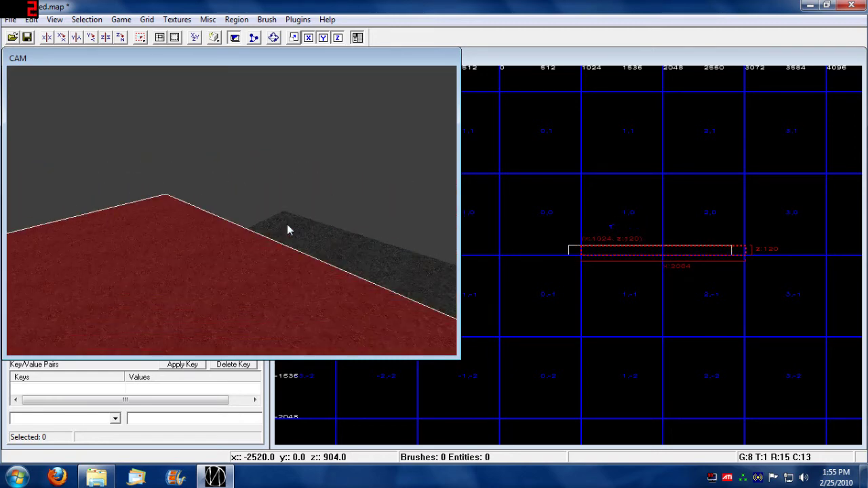
left_click(288, 224, "shift")
left_click(294, 241, "shift")
left_click(139, 231, "shift")
left_click(140, 232, "shift")
left_click(332, 244, "shift")
left_click(157, 234, "shift")
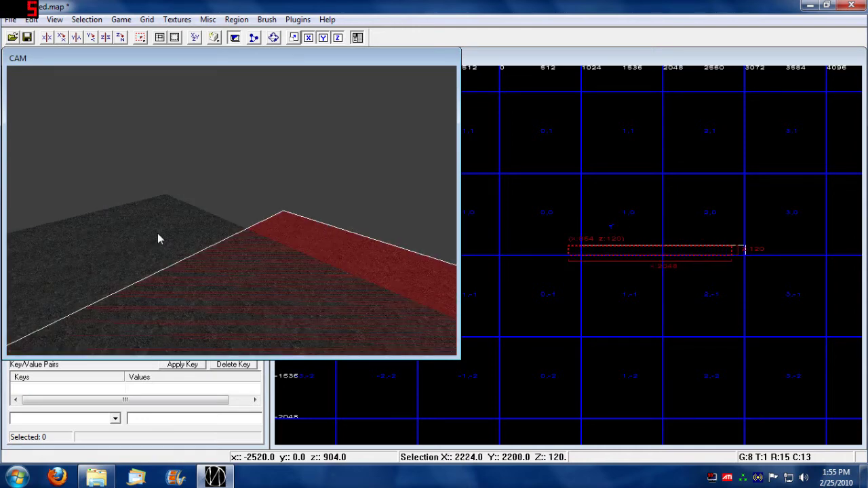
left_click(304, 244, "shift")
left_click(197, 240, "shift")
left_click(307, 243, "shift")
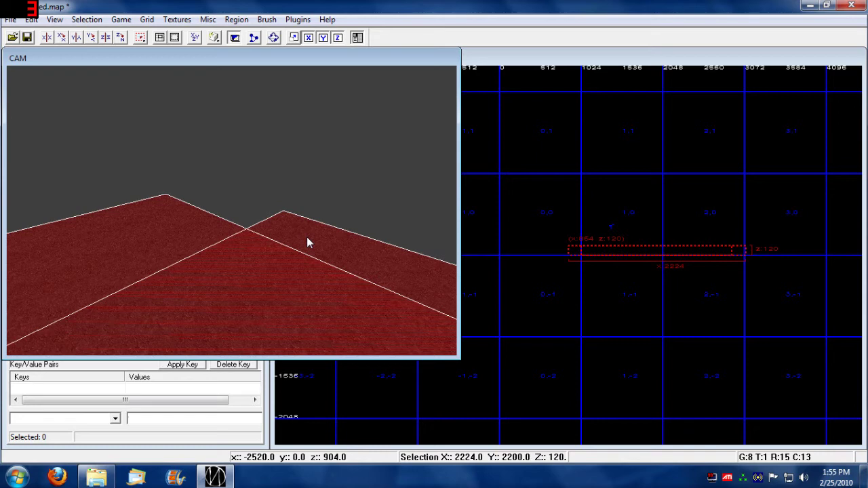
left_click(186, 241, "shift")
left_click(315, 239, "shift")
left_click(325, 235, "shift")
left_click(316, 235, "shift")
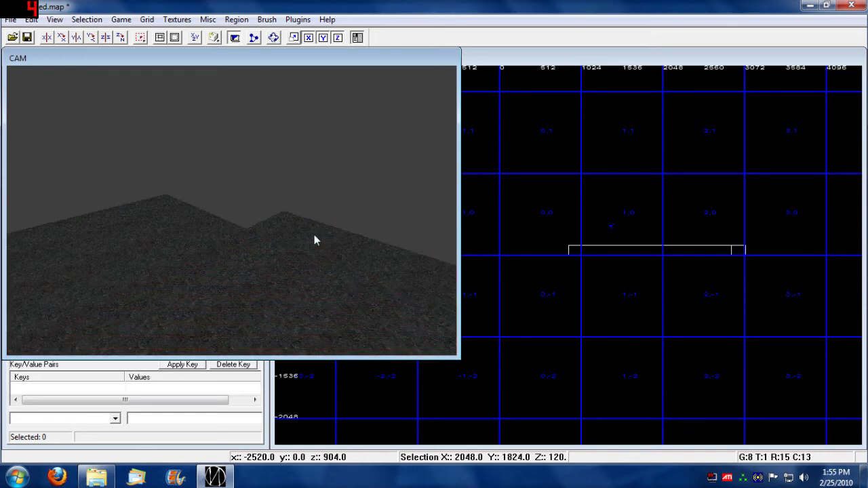
left_click(313, 235, "shift")
left_click(312, 235, "shift")
left_click(139, 234, "shift")
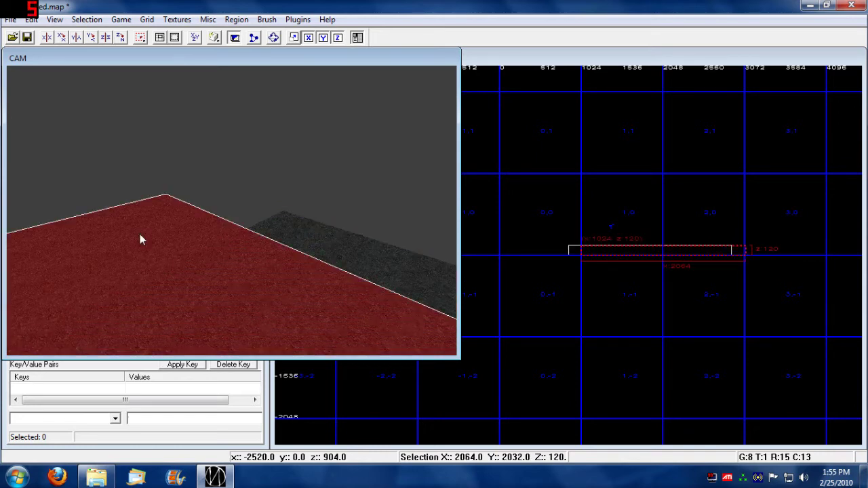
left_click(140, 233, "shift")
left_click(167, 267, "shift")
left_click(167, 268, "shift")
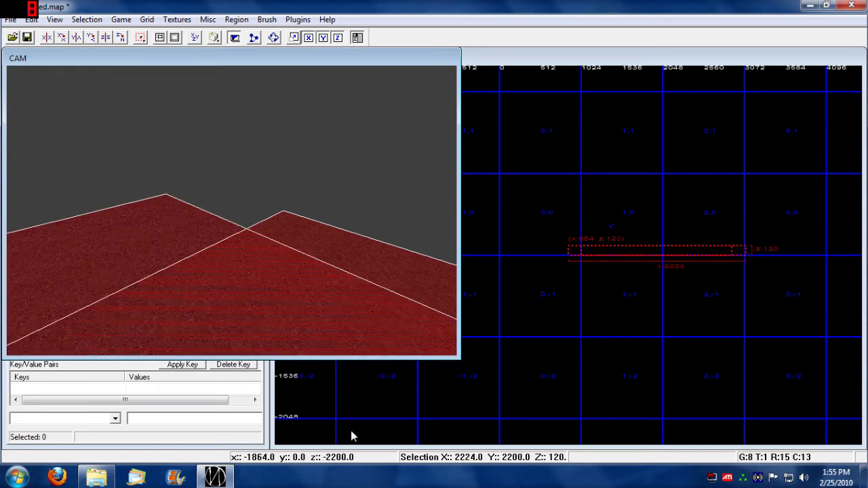
- Leave only the overlapping brush selected and delete it
key("Right")
key("Right")
key("Right")
key("Right")
key("Right")
key("Right")
key("Left")
key("Left")
key("Left")
key("Left")
key("Left")
key("Left")
left_click(341, 313, "shift")
left_click(291, 227, "shift")
left_click(309, 271, "shift")
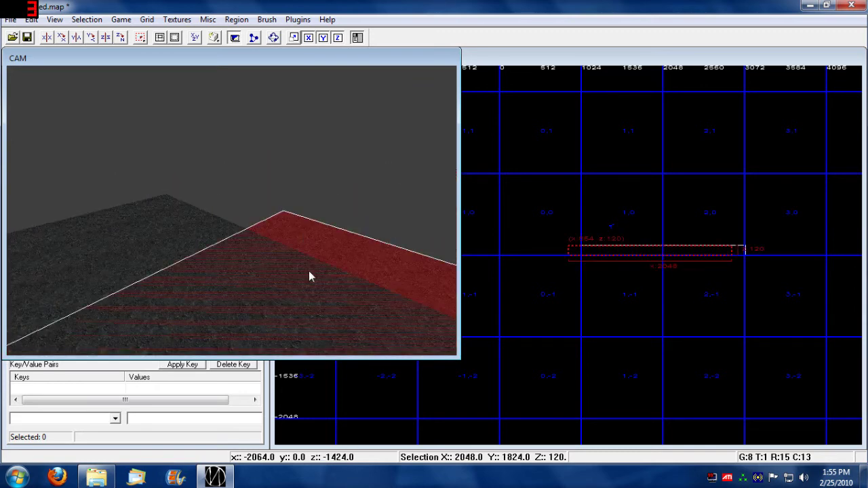
key("BackSpace")
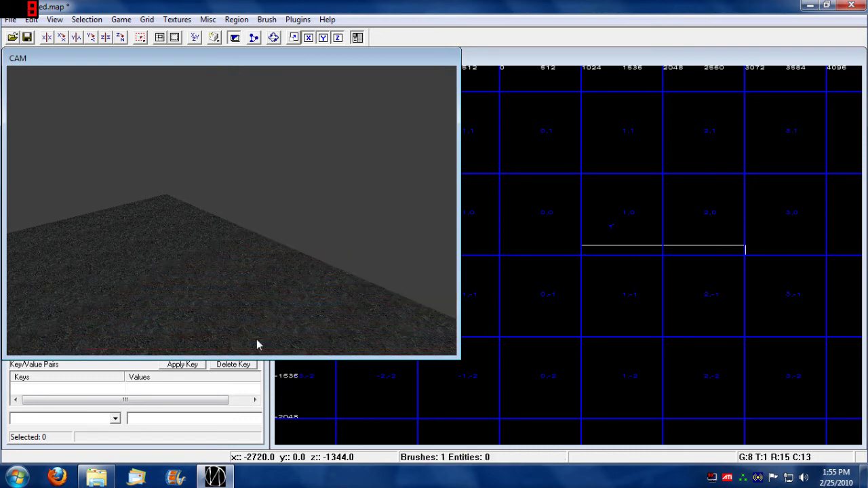
- Select the remaining ground brush and fly the camera across its surface to view its corners
left_click(207, 284, "shift")
key("Left")
key("Left")
key("Left")
key("Left")
key("Left")
key("Left")
key("Left")
key("Left")
key("Left")
key("Left")
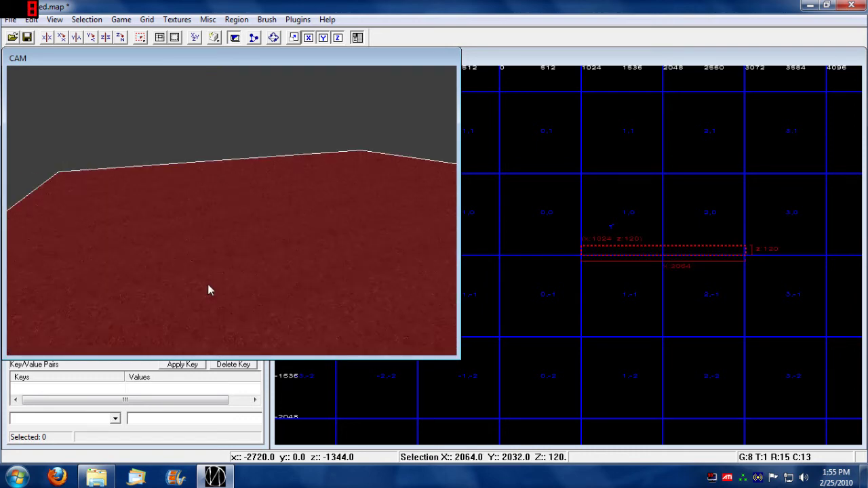
key("Right")
key("Right")
key("Right")
key("Up")
key("Up")
key("Up")
key("Up")
key("Up")
key("Up")
key("Up")
key("Up")
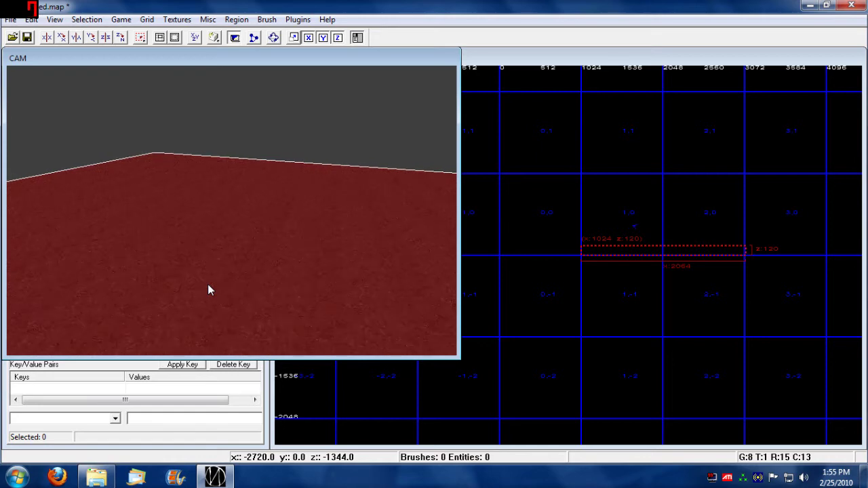
key("Up")
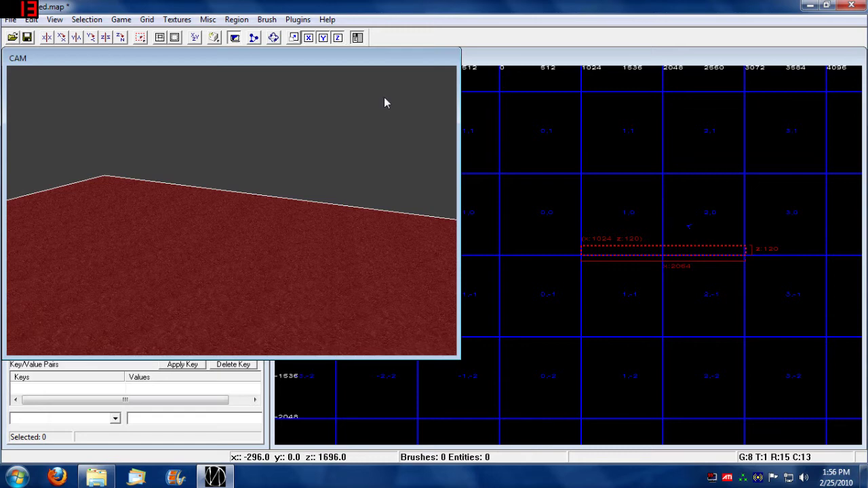
- Shrink the camera view, stretch the ground brush upward to a height of 1016 units, and hollow it into a room
left_click(357, 38)
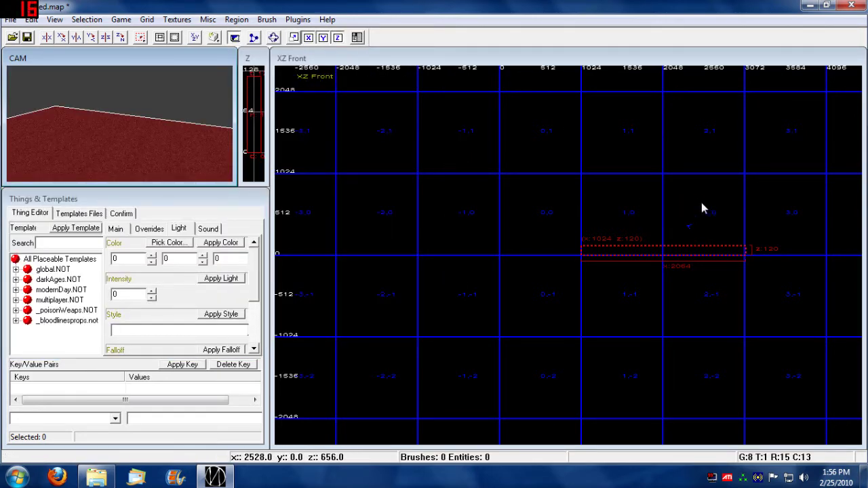
right_click_drag(707, 201, 624, 241)
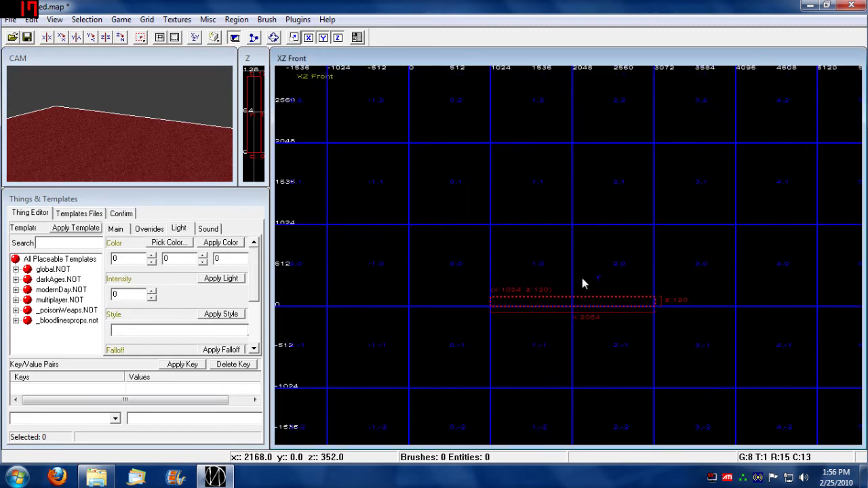
left_click_drag(582, 279, 585, 207)
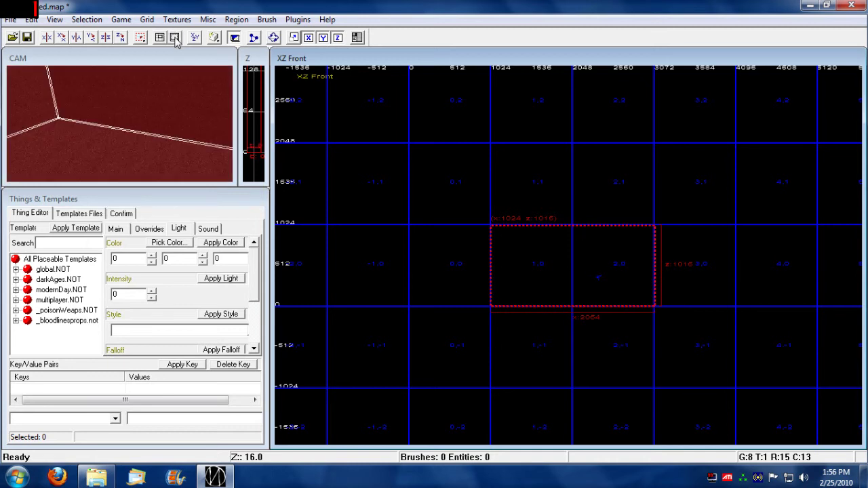
- Fly the camera around inside the hollowed room to inspect its walls, floor and ceiling
right_click_drag(137, 161, 131, 166)
key("Left")
key("Left")
key("Left")
key("Left")
key("Left")
key("Left")
key("Left")
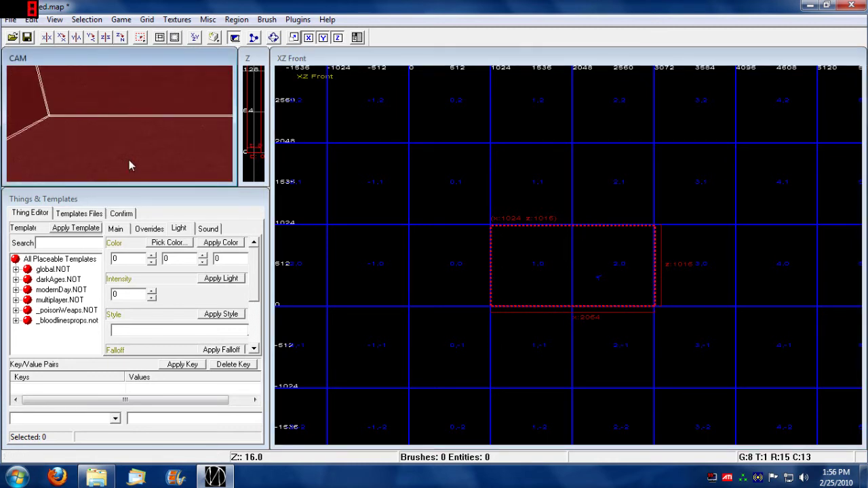
key("Right")
key("Right")
key("Right")
key("a")
key("a")
key("a")
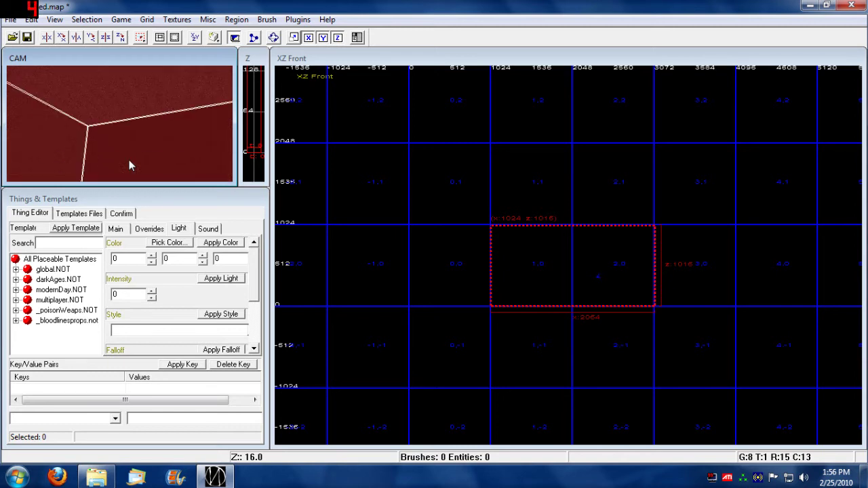
key("z")
key("z")
key("z")
key("Right")
key("Right")
key("a")
key("Up")
key("Up")
key("Up")
key("Up")
key("Up")
key("Up")
key("Up")
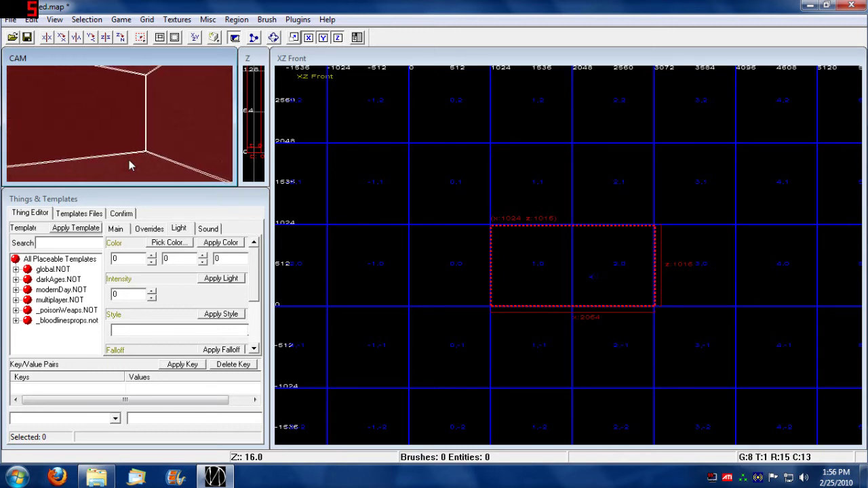
right_click_drag(131, 165, 131, 165)
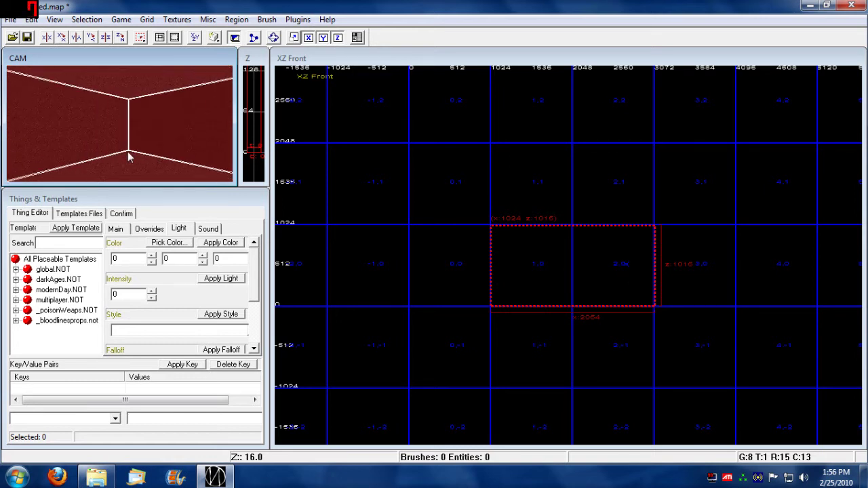
- Enlarge the camera view and open the Surface inspector to review the surface flags of the selected room brushes
left_click_drag(236, 183, 581, 441)
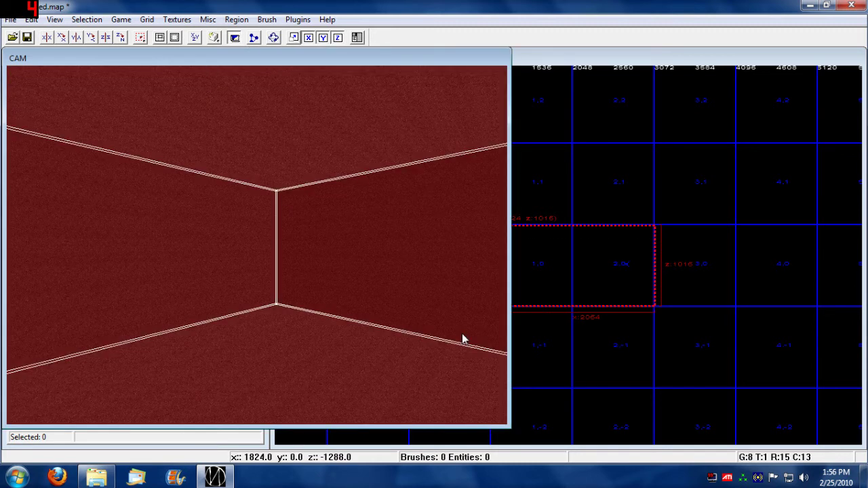
key("s")
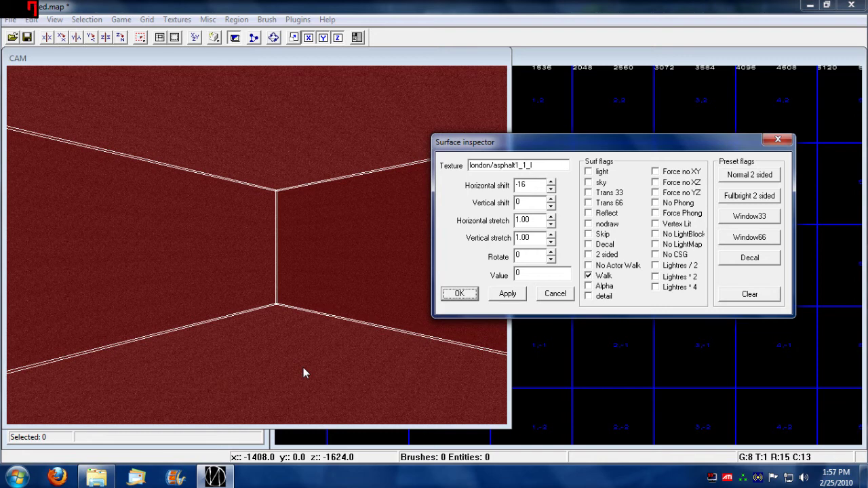
mouse_move(571, 149)
left_mouse_down()
mouse_move(564, 143)
mouse_move(575, 143)
left_mouse_up()
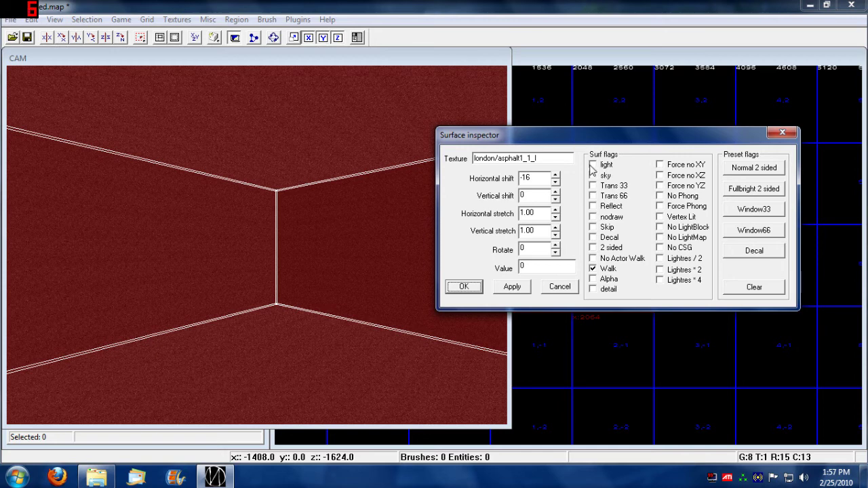
left_click(340, 250)
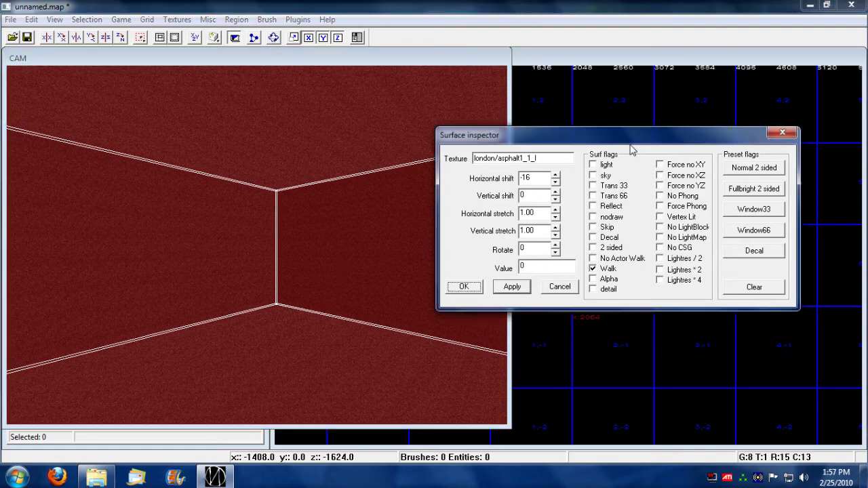
left_click_drag(630, 140, 682, 225)
left_click(315, 271)
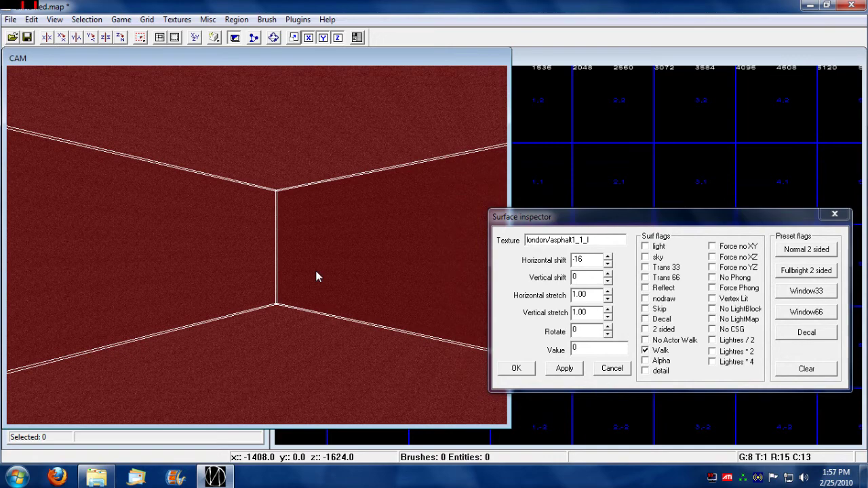
- Look around the room's corners and lower the camera close to the floor to examine the selected asphalt surfaces
key("z")
key("Right")
key("Right")
right_click_drag(315, 271, 315, 270)
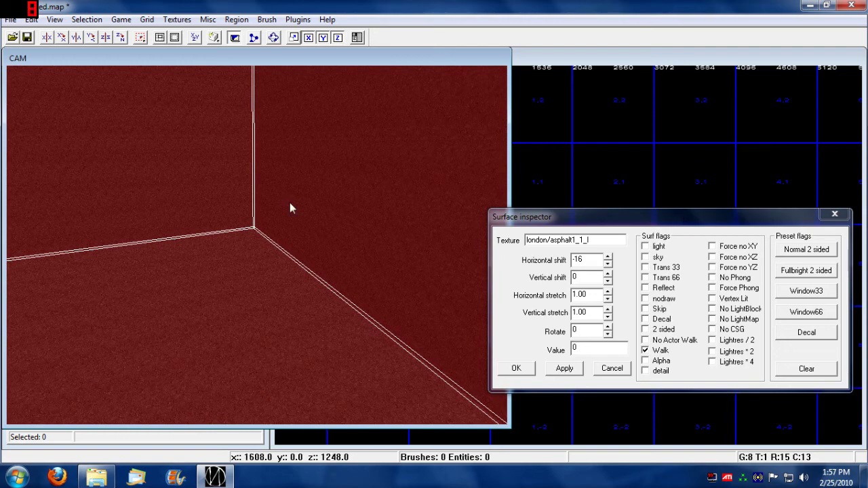
key("Left")
key("Left")
key("Right")
key("Right")
key("Right")
key("a")
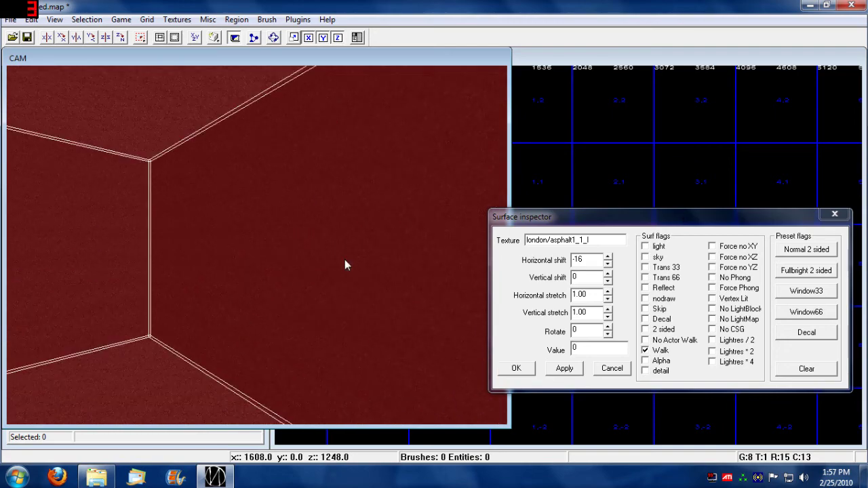
key("z")
key("Left")
key("Left")
key("Left")
key("Left")
key("Up")
key("Up")
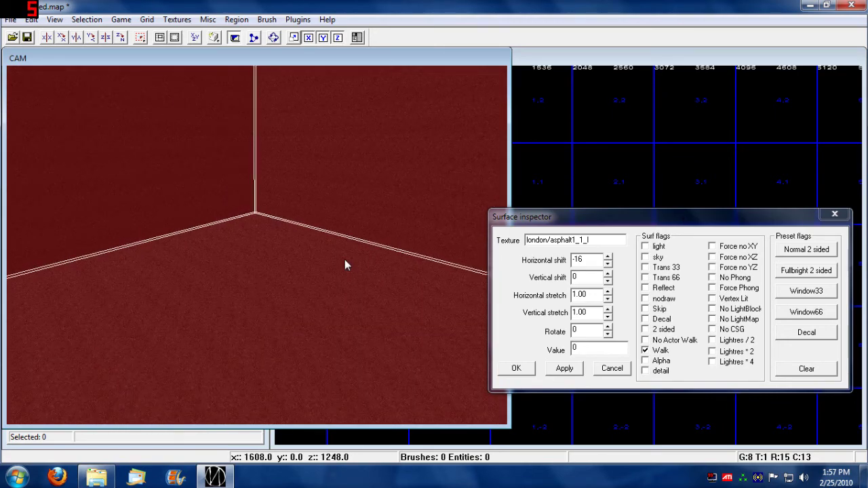
key("Right")
key("Right")
key("Right")
key("Right")
key("Right")
key("Down")
key("Down")
right_click_drag(344, 259, 344, 259)
key("c")
key("c")
key("c")
key("c")
key("c")
key("c")
key("c")
key("c")
key("c")
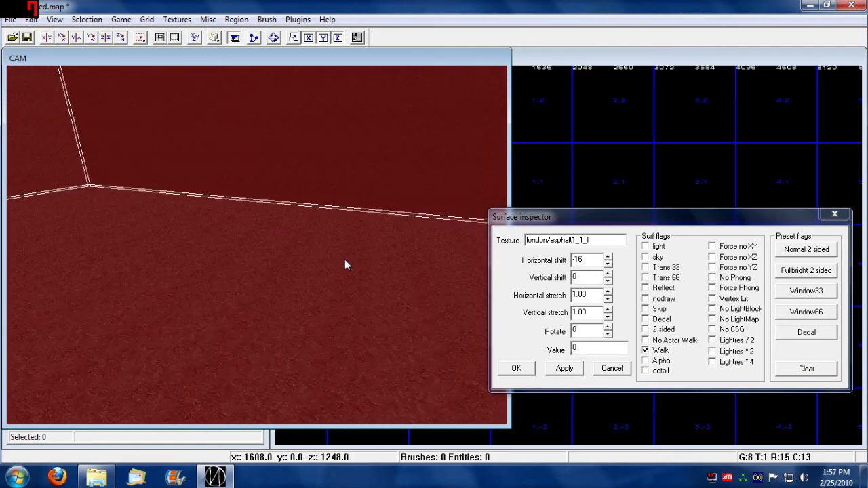
key("Right")
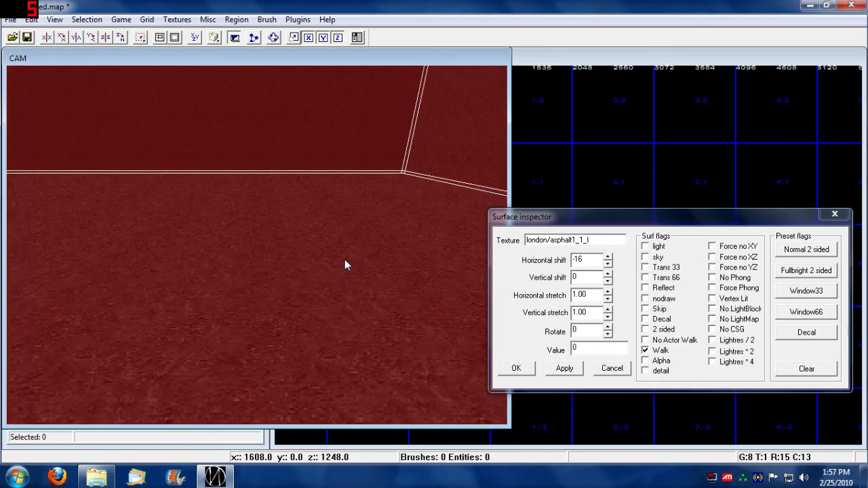
- Close the Surface inspector, deselect all the room brushes, and turn the camera toward a wall corner
key("Escape")
key("Escape")
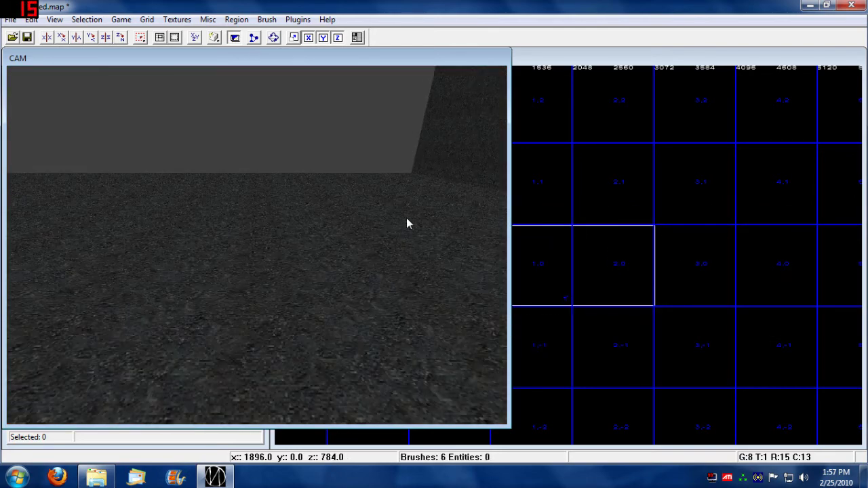
right_click_drag(407, 218, 360, 154)
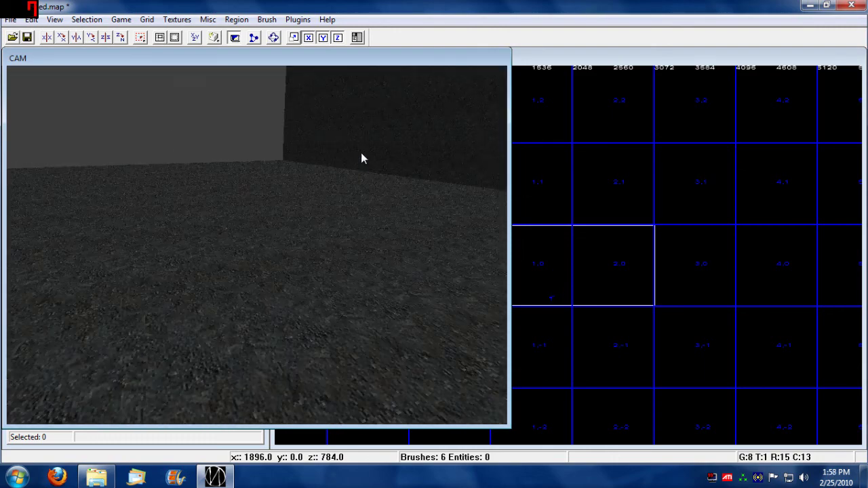
- Turn the camera toward the room's far end and switch off cubic clipping so distant walls are drawn
key("a")
key("Left")
key("Left")
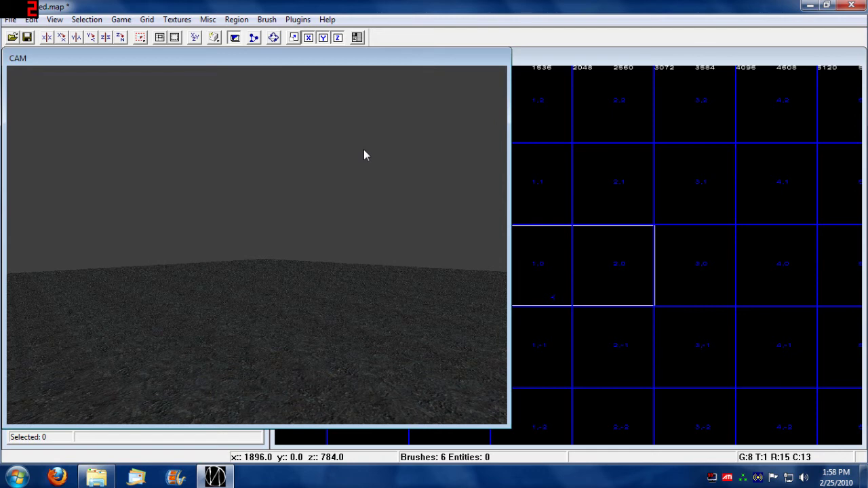
left_click(235, 39)
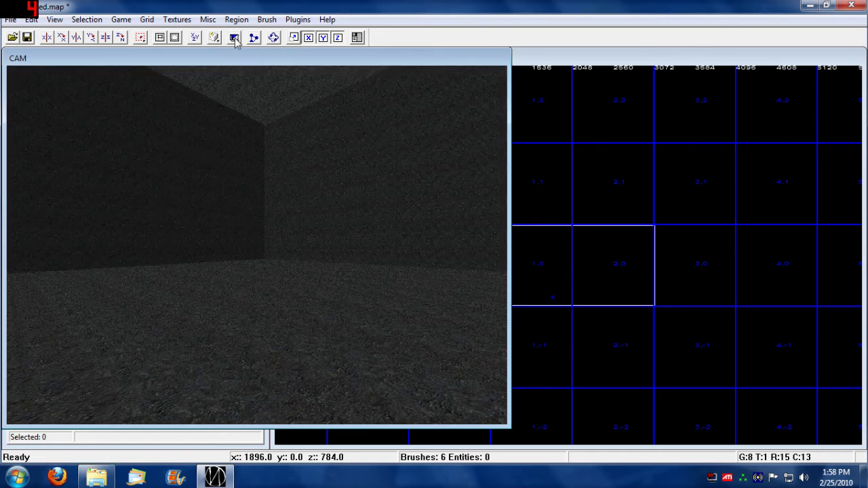
right_click_drag(238, 90, 294, 237)
- Set the texture render quality of the camera view to Trilinear
left_click(176, 20)
mouse_move(195, 73)
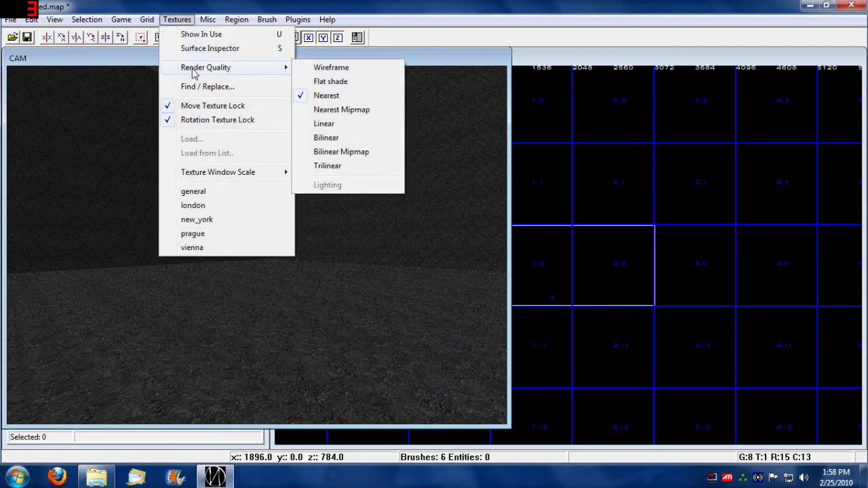
left_click(358, 168)
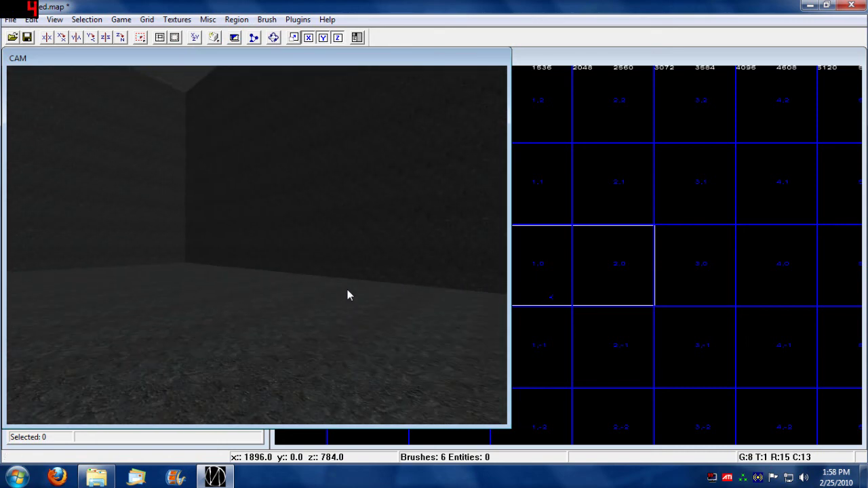
- Fly through the room and turn toward its corners to examine the filtered textures on the floor, walls and ceiling
key("Up")
key("Left")
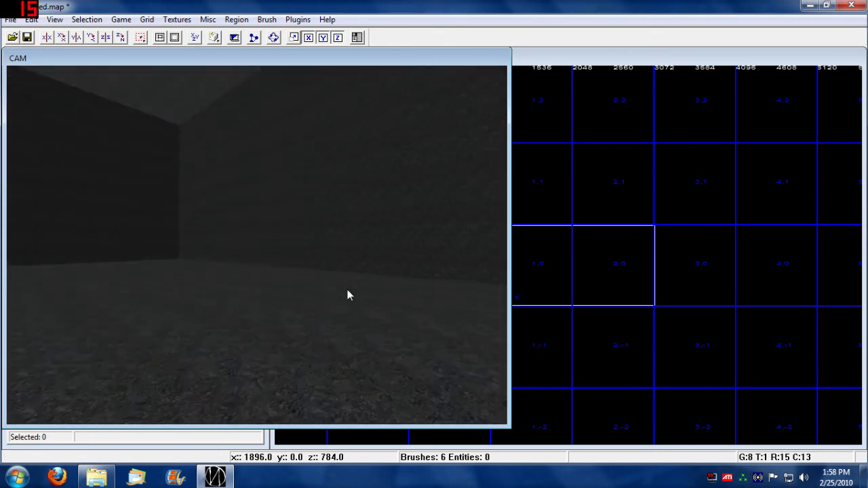
key("Left")
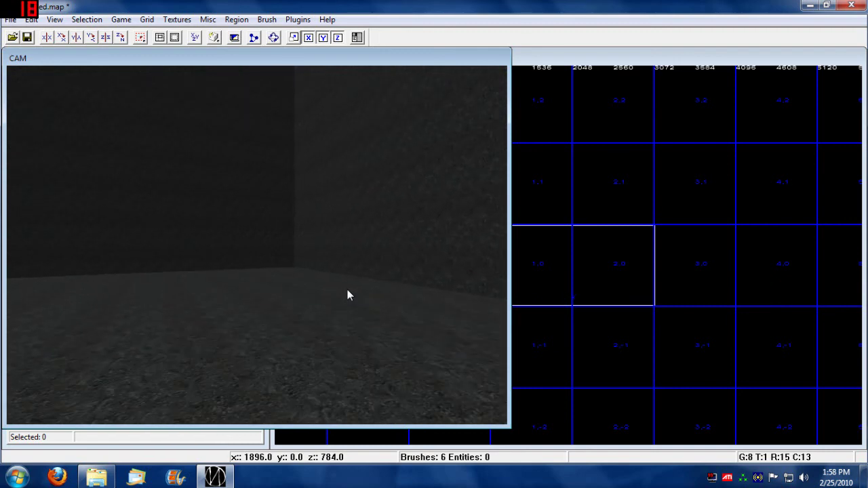
key("Left")
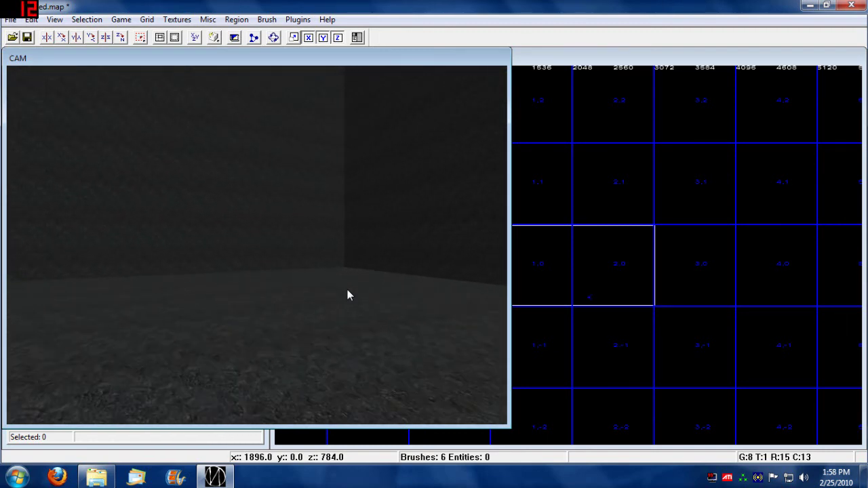
key("Right")
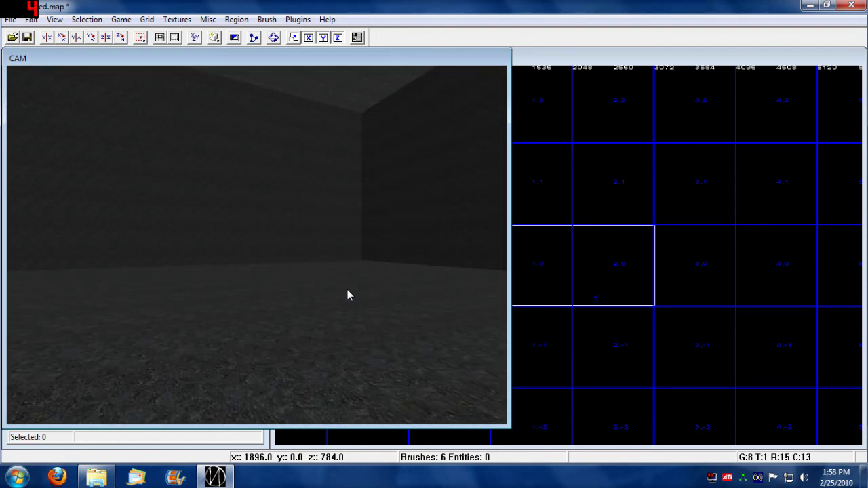
key("Right")
key("Left")
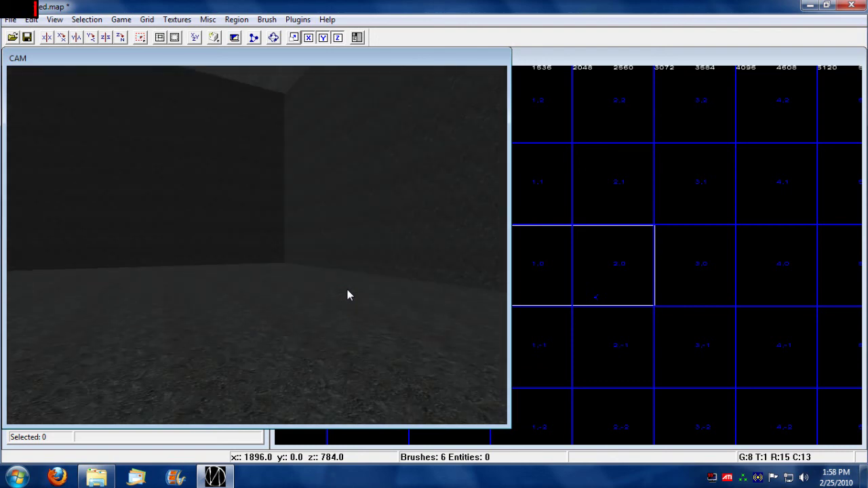